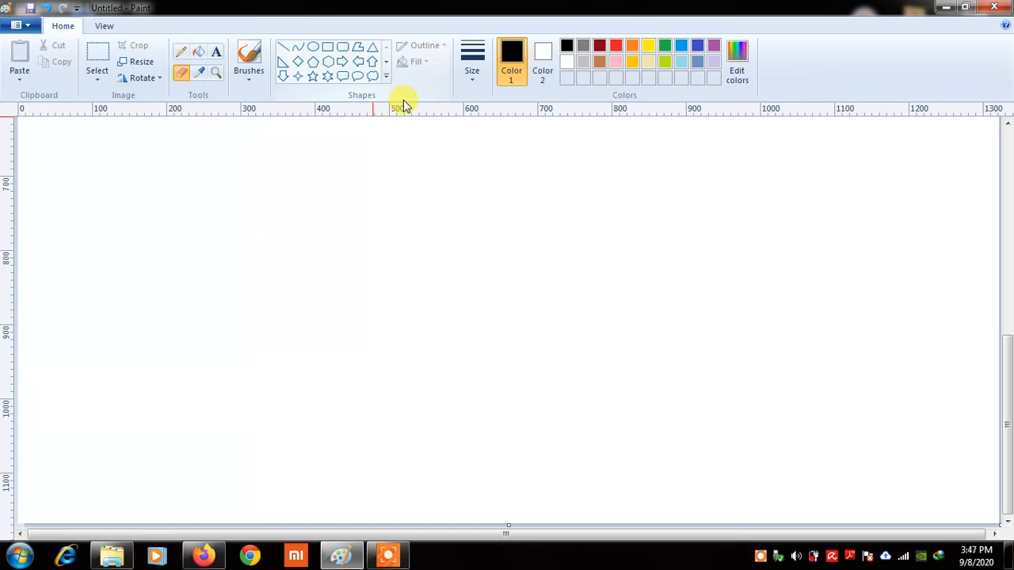
Draw two parallel horizontal black lines near the canvas top-left
{"action": "left_click", "coordinate": [284, 52]}
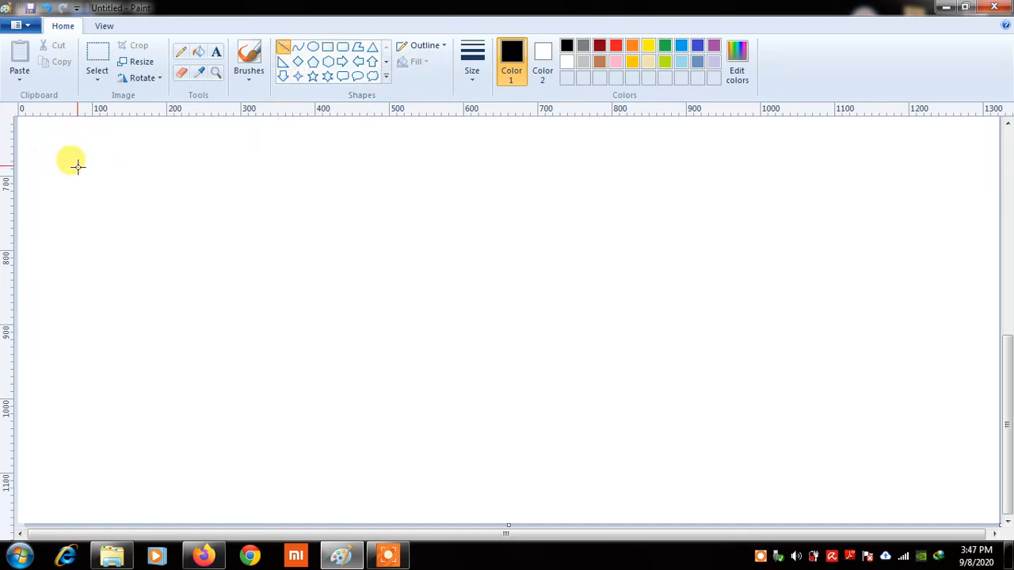
{"action": "mouse_move", "coordinate": [83, 173]}
{"action": "left_mouse_down"}
{"action": "mouse_move", "coordinate": [287, 184]}
{"action": "mouse_move", "coordinate": [309, 174]}
{"action": "left_mouse_up"}
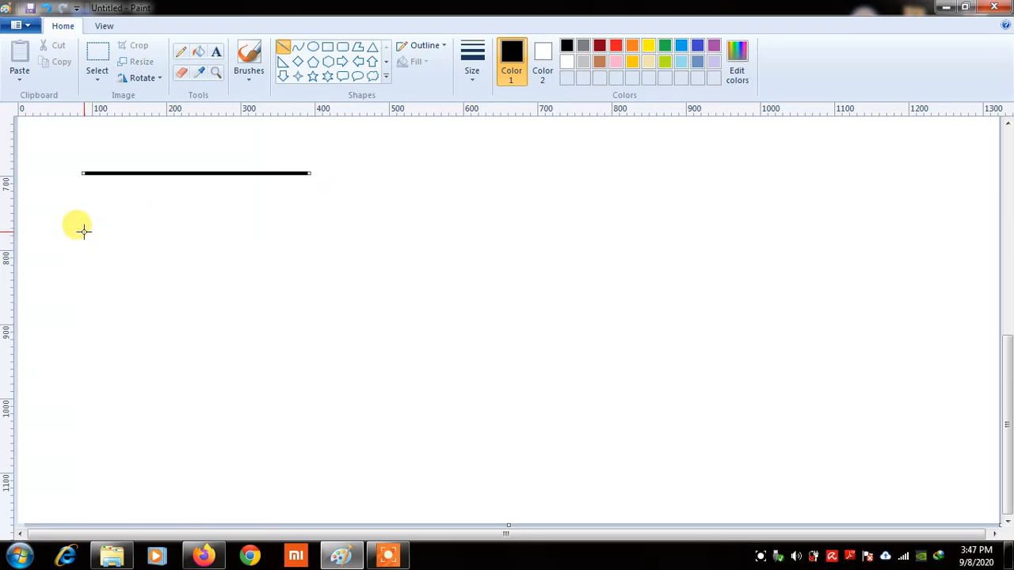
{"action": "left_click_drag", "start_coordinate": [81, 230], "coordinate": [314, 230]}
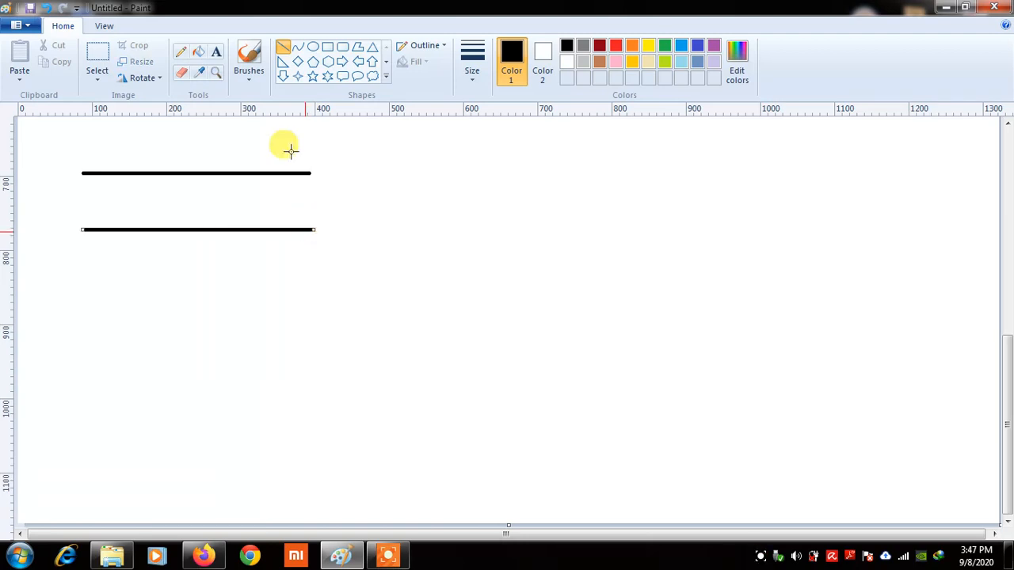
Join the two horizontal lines with four vertical rungs to form a ladder
{"action": "left_click_drag", "start_coordinate": [114, 173], "coordinate": [113, 230]}
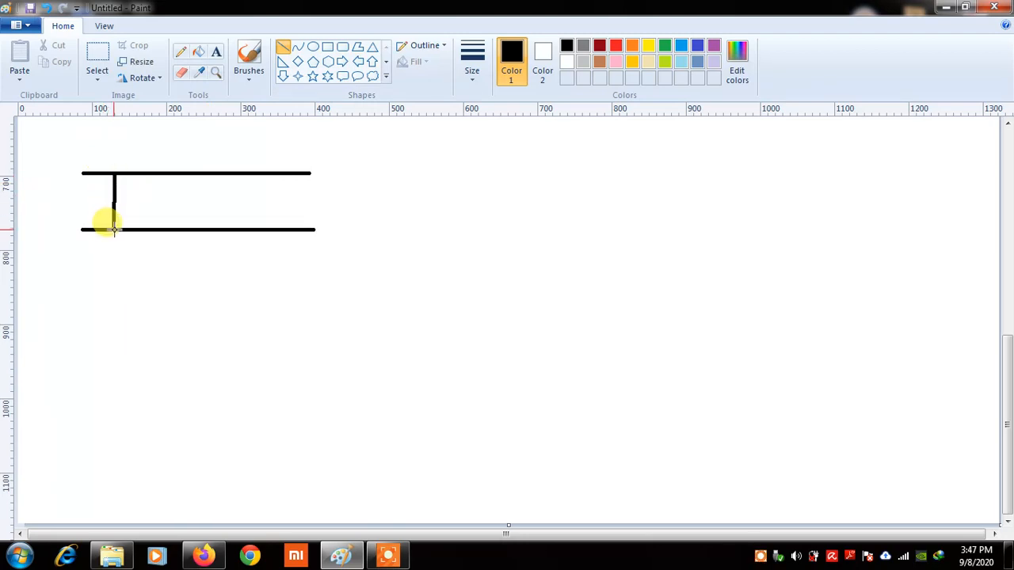
{"action": "left_click_drag", "start_coordinate": [113, 230], "coordinate": [115, 229]}
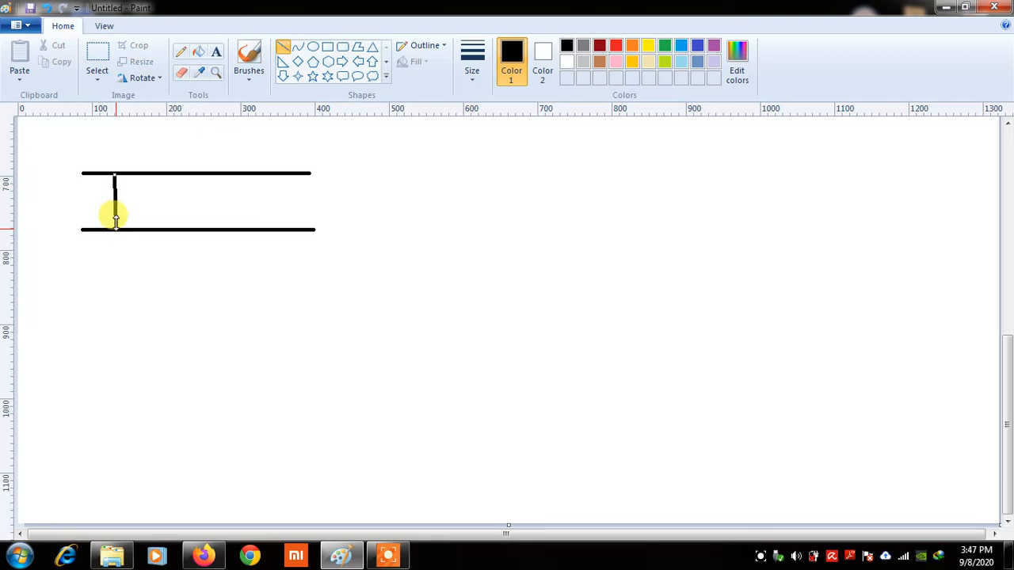
{"action": "left_click", "coordinate": [164, 173]}
{"action": "left_click_drag", "start_coordinate": [164, 196], "coordinate": [165, 229]}
{"action": "left_click_drag", "start_coordinate": [216, 173], "coordinate": [217, 230]}
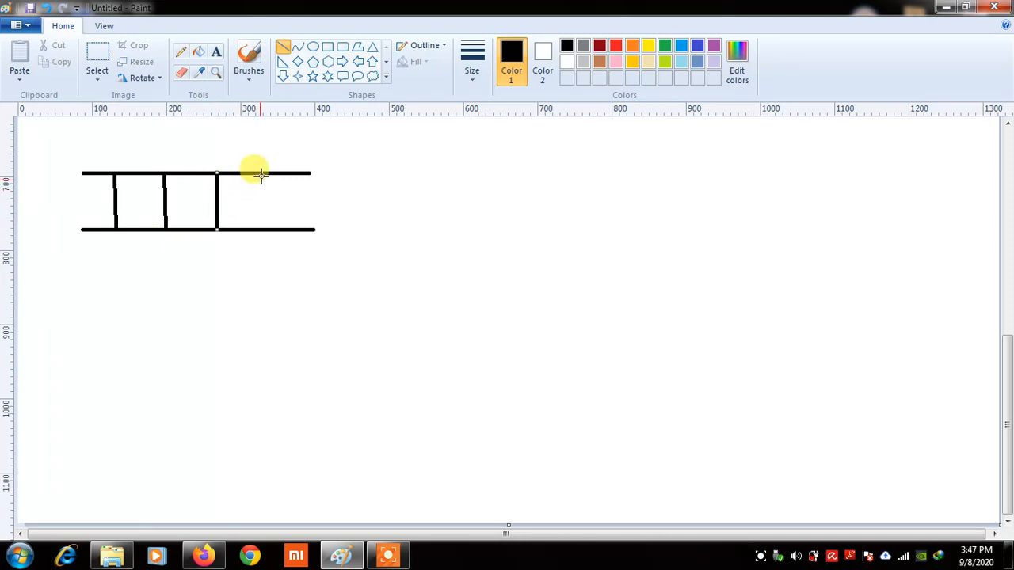
{"action": "left_click_drag", "start_coordinate": [263, 174], "coordinate": [259, 229]}
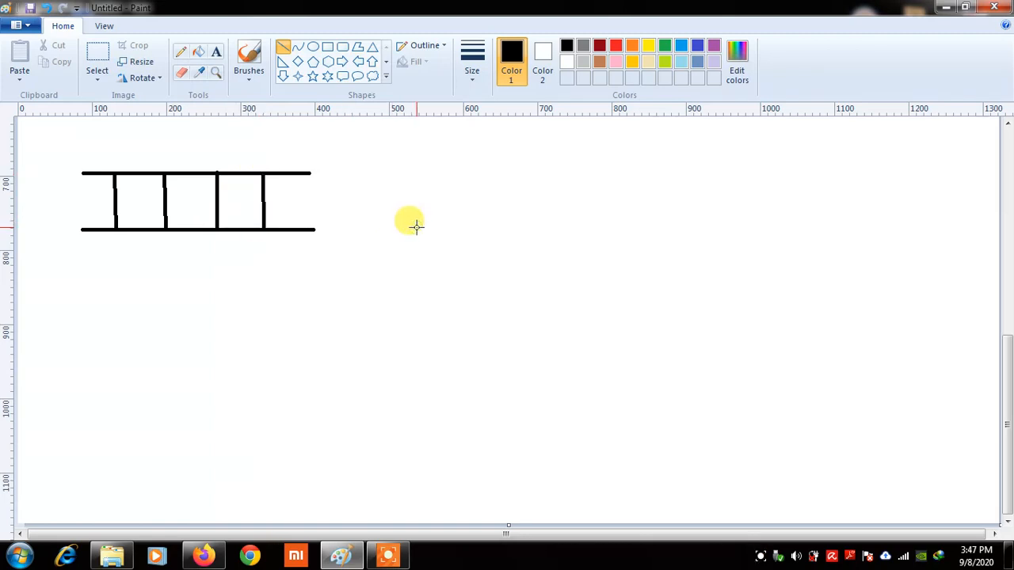
Draw two overlapping curved arches below the ladder, making the right one taller
{"action": "left_click", "coordinate": [297, 50]}
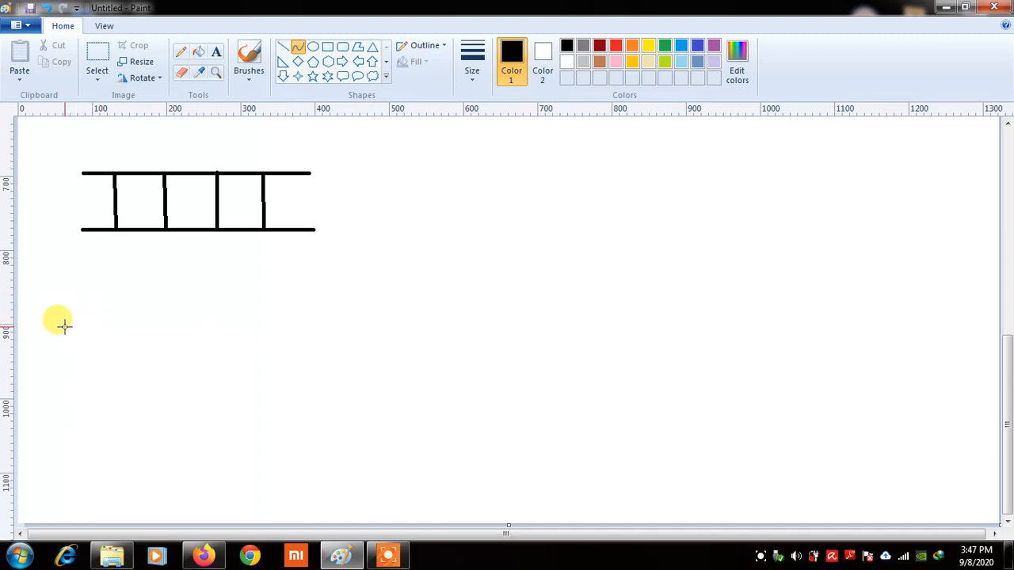
{"action": "left_click_drag", "start_coordinate": [62, 319], "coordinate": [264, 323]}
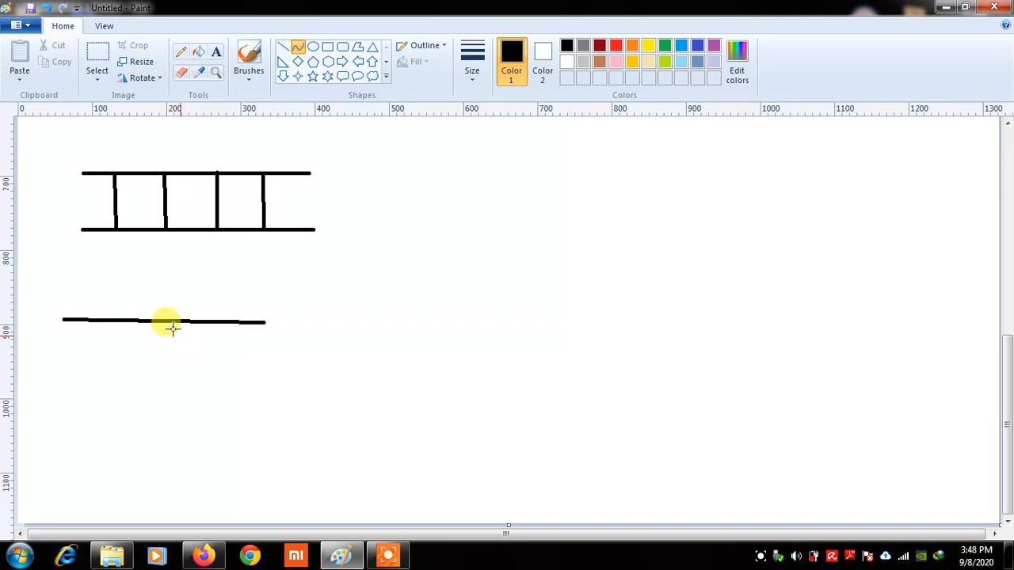
{"action": "left_click_drag", "start_coordinate": [152, 319], "coordinate": [163, 245]}
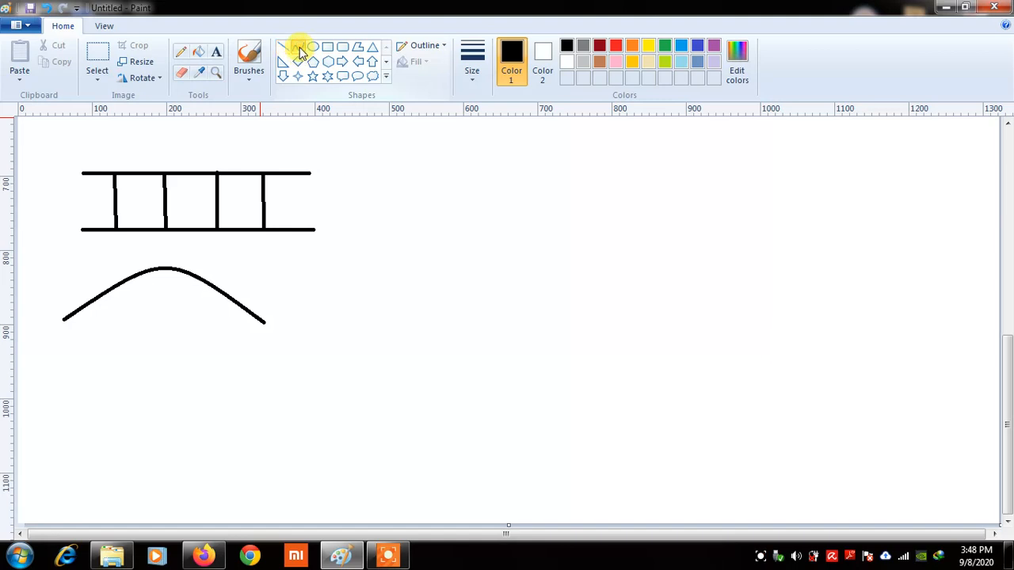
{"action": "left_click_drag", "start_coordinate": [190, 320], "coordinate": [392, 321]}
{"action": "left_click_drag", "start_coordinate": [294, 318], "coordinate": [291, 226]}
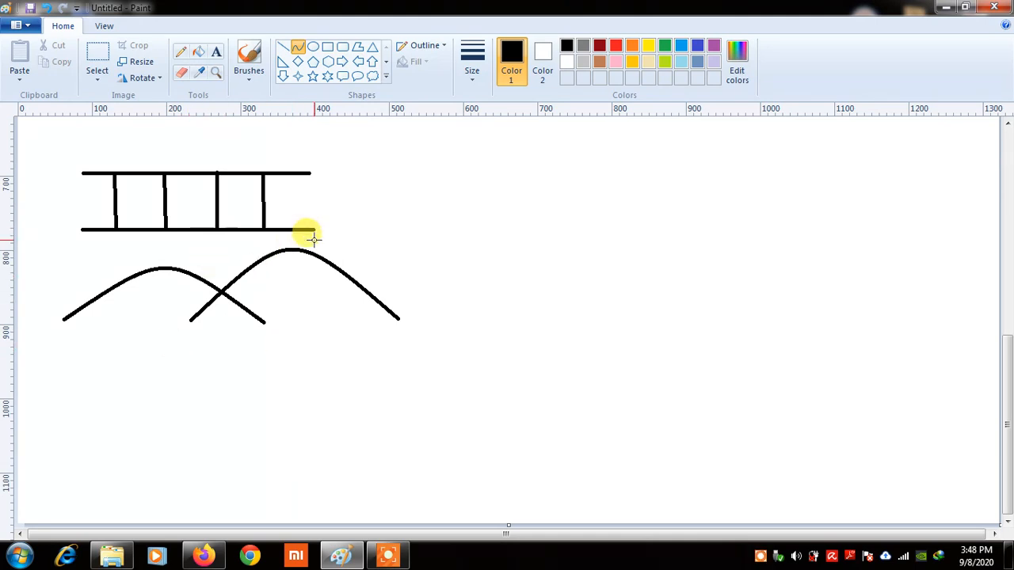
Draw a circle to the right of the ladder
{"action": "left_click", "coordinate": [313, 49]}
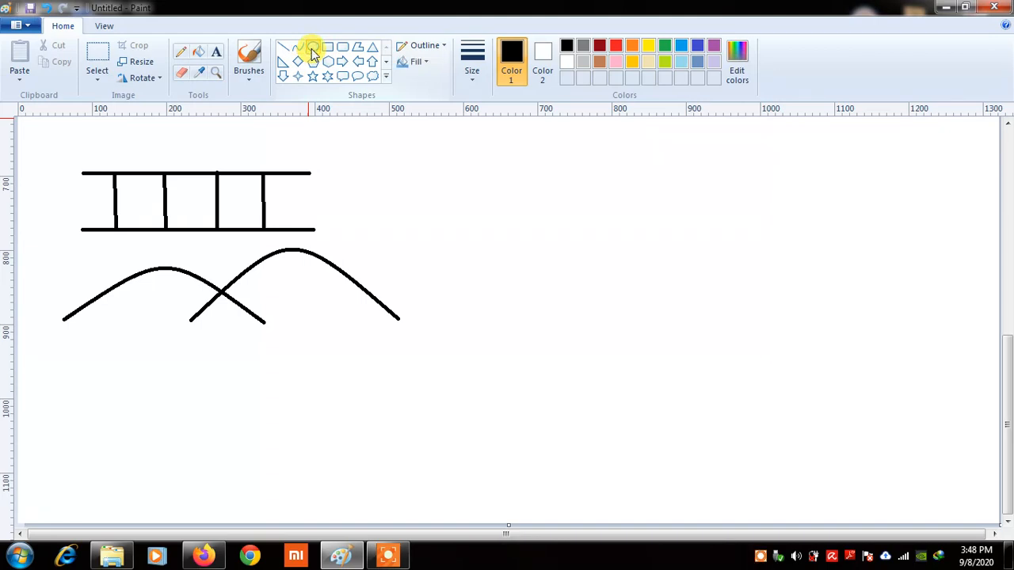
{"action": "mouse_move", "coordinate": [426, 158]}
{"action": "left_mouse_down"}
{"action": "mouse_move", "coordinate": [428, 198]}
{"action": "mouse_move", "coordinate": [468, 256]}
{"action": "mouse_move", "coordinate": [530, 261]}
{"action": "left_mouse_up"}
{"action": "left_click_drag", "start_coordinate": [480, 214], "coordinate": [455, 221]}
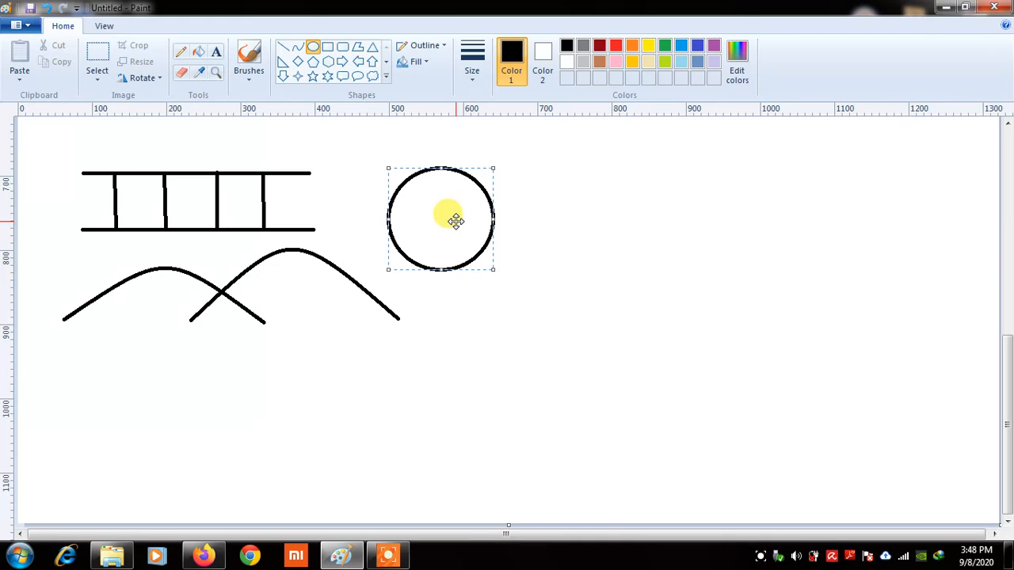
{"action": "left_click", "coordinate": [362, 163]}
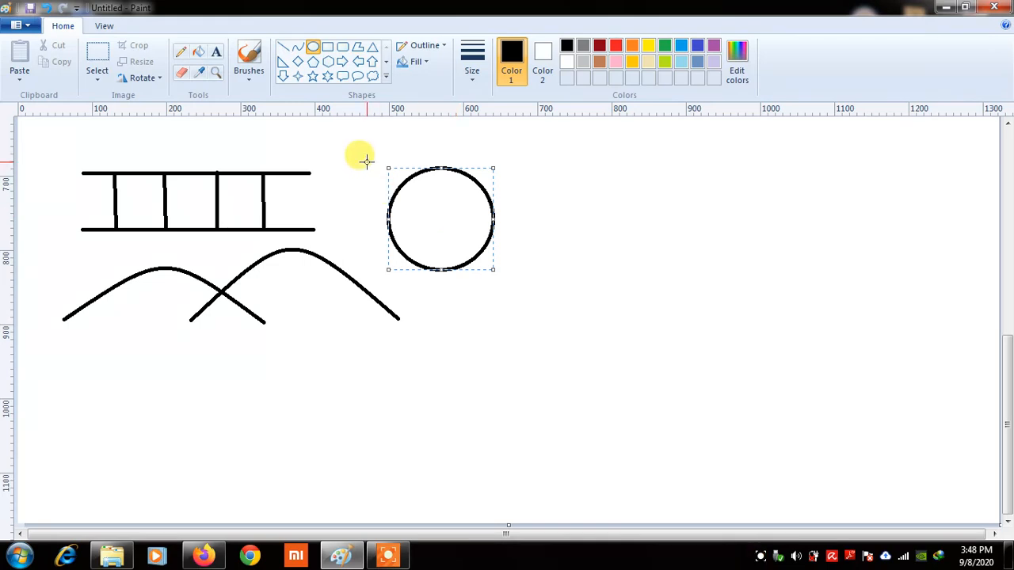
Draw a larger ellipse centred around the circle to form a ring
{"action": "left_click_drag", "start_coordinate": [363, 161], "coordinate": [512, 288]}
{"action": "left_click_drag", "start_coordinate": [440, 161], "coordinate": [436, 145]}
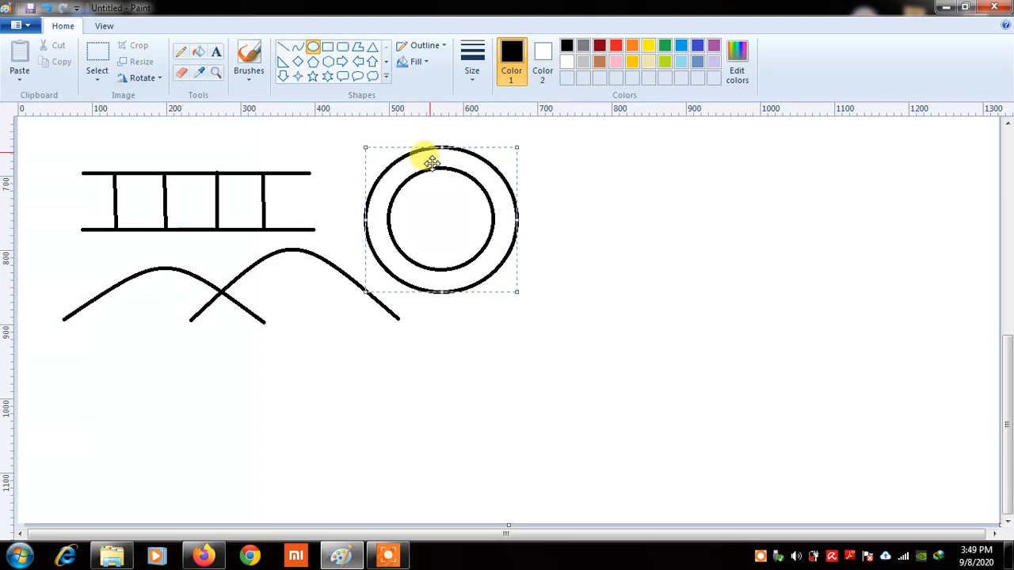
{"action": "left_click_drag", "start_coordinate": [505, 210], "coordinate": [501, 210]}
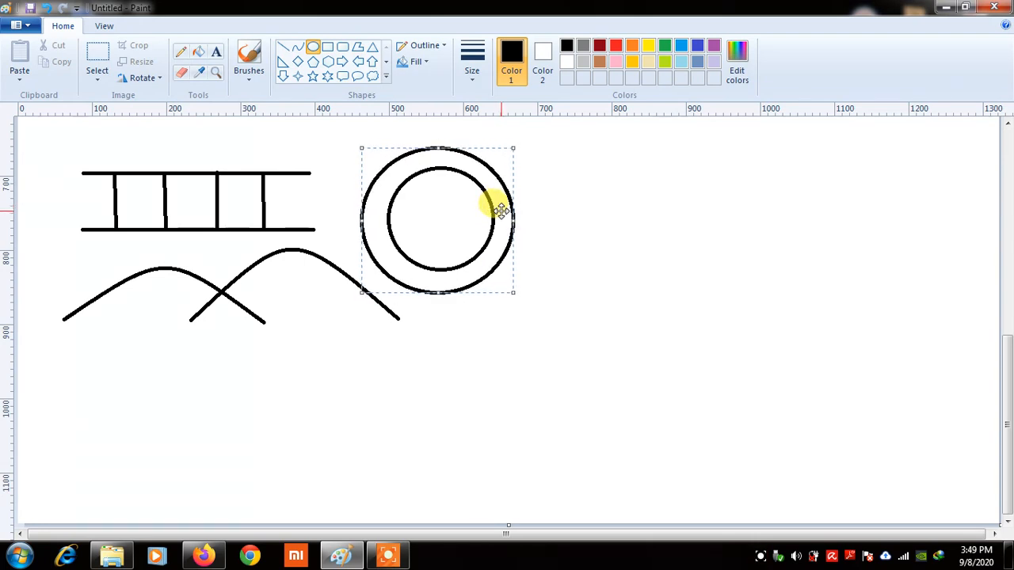
Draw a large rectangle from the canvas top-left to bottom-right enclosing all the drawings
{"action": "left_click", "coordinate": [327, 48]}
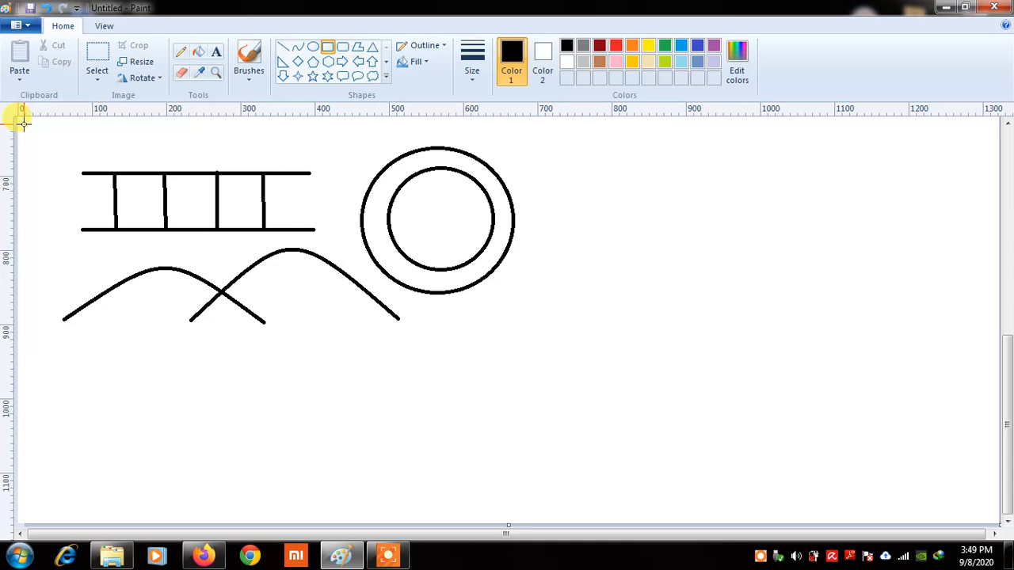
{"action": "mouse_move", "coordinate": [23, 123]}
{"action": "left_mouse_down"}
{"action": "mouse_move", "coordinate": [785, 444]}
{"action": "mouse_move", "coordinate": [803, 440]}
{"action": "left_mouse_up"}
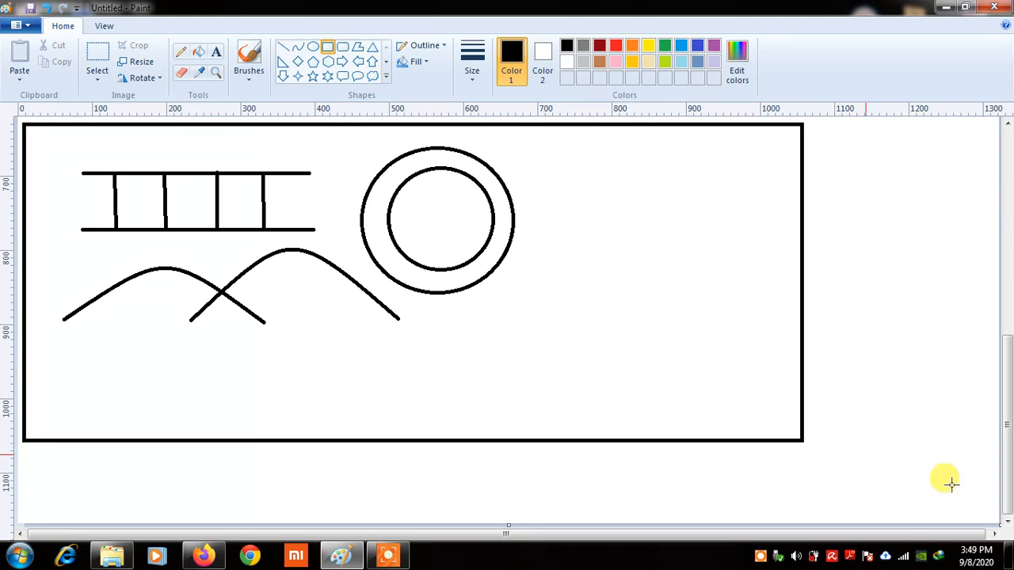
{"action": "left_click_drag", "start_coordinate": [951, 483], "coordinate": [983, 509]}
{"action": "left_click", "coordinate": [989, 486]}
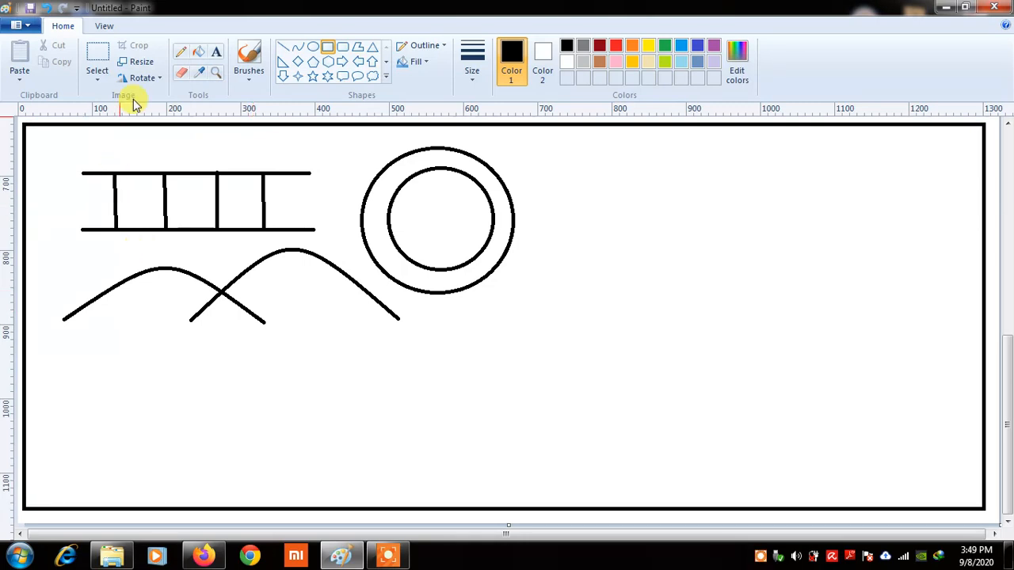
Draw a rounded rectangle just inside the outer rectangle as an inner border
{"action": "left_click", "coordinate": [342, 49]}
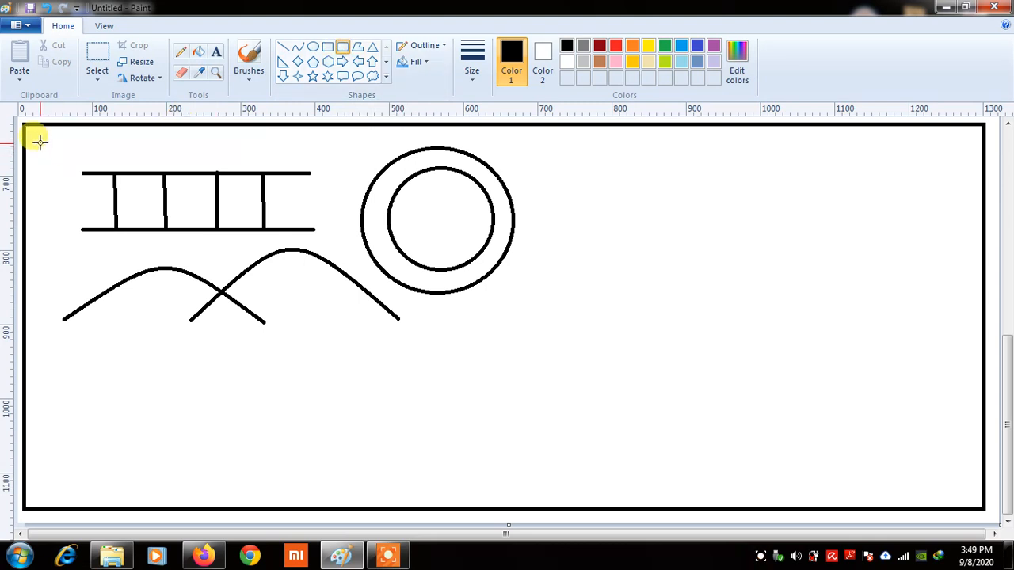
{"action": "mouse_move", "coordinate": [45, 143]}
{"action": "left_mouse_down"}
{"action": "mouse_move", "coordinate": [179, 303]}
{"action": "mouse_move", "coordinate": [575, 407]}
{"action": "left_mouse_up"}
{"action": "left_click_drag", "start_coordinate": [660, 422], "coordinate": [961, 490]}
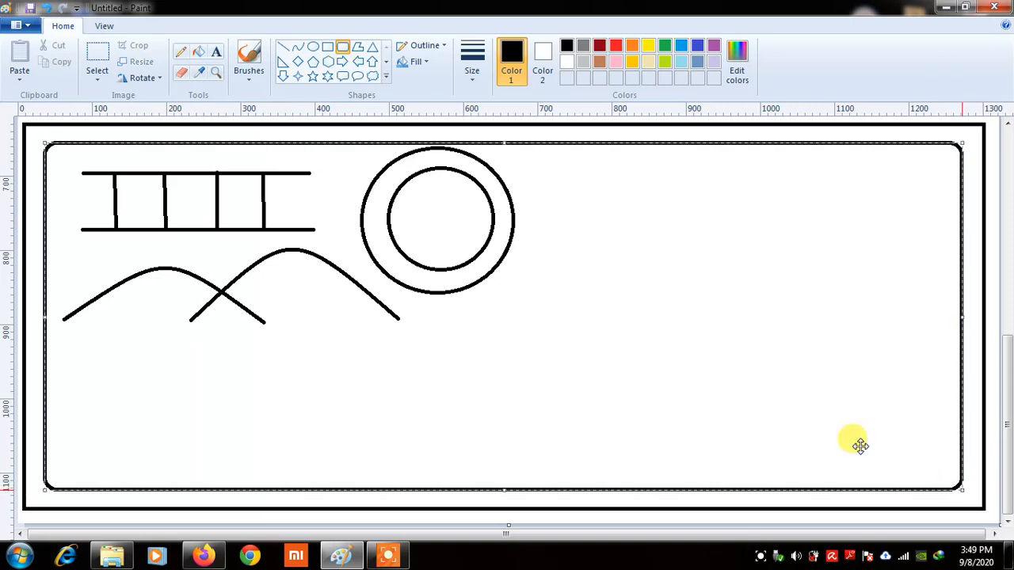
{"action": "left_click", "coordinate": [30, 162]}
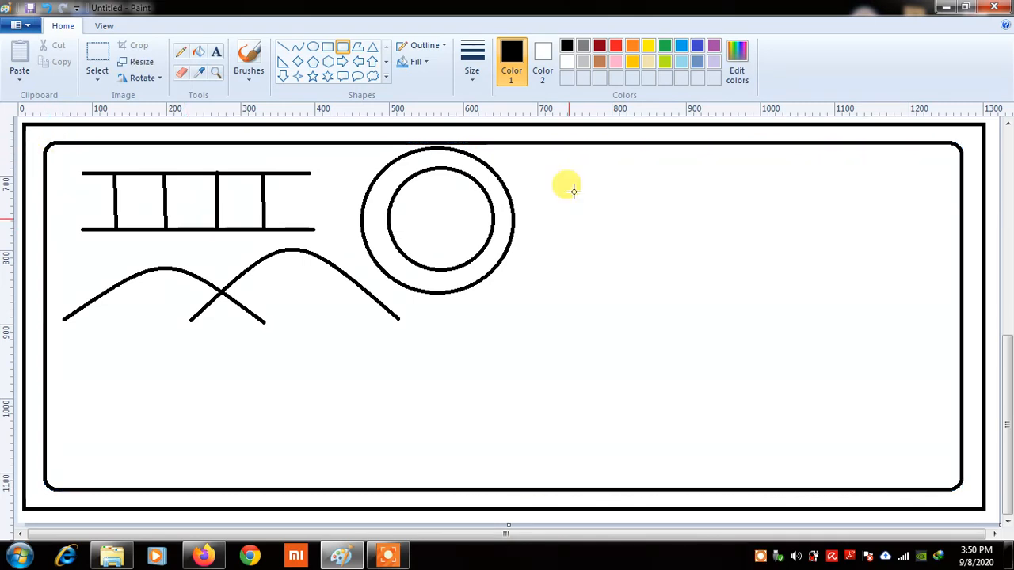
Draw a jagged closed polygon outline to the right of the circles
{"action": "left_click", "coordinate": [356, 48]}
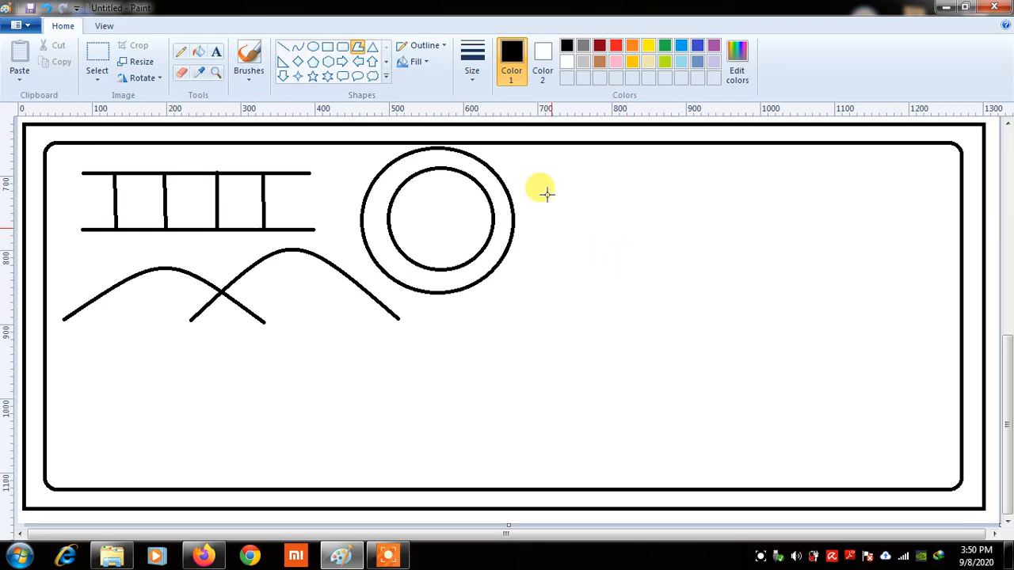
{"action": "left_click_drag", "start_coordinate": [533, 167], "coordinate": [597, 164]}
{"action": "left_click", "coordinate": [628, 185]}
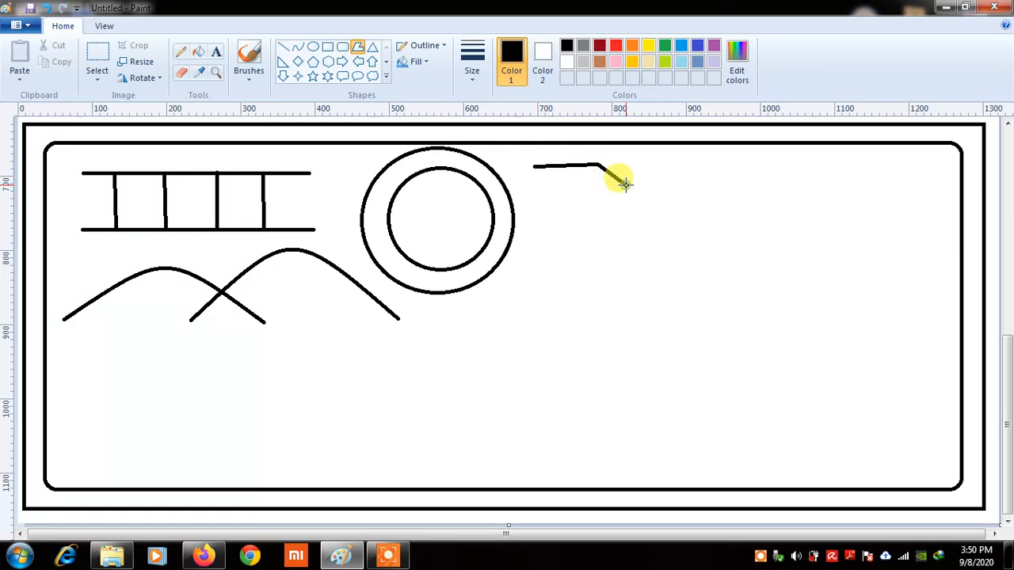
{"action": "left_click", "coordinate": [649, 212]}
{"action": "left_click", "coordinate": [653, 239]}
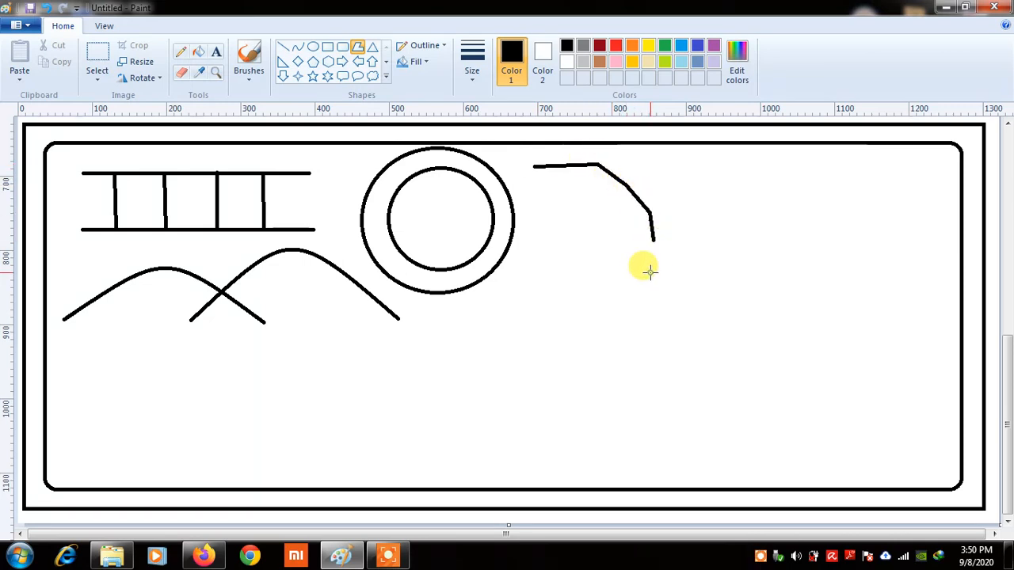
{"action": "left_click", "coordinate": [651, 273]}
{"action": "left_click", "coordinate": [601, 291]}
{"action": "left_click", "coordinate": [548, 309]}
{"action": "left_click", "coordinate": [494, 315]}
{"action": "left_click", "coordinate": [493, 293]}
{"action": "left_click", "coordinate": [507, 275]}
{"action": "left_click", "coordinate": [526, 261]}
{"action": "left_click", "coordinate": [552, 236]}
{"action": "left_click", "coordinate": [541, 221]}
{"action": "left_click", "coordinate": [533, 203]}
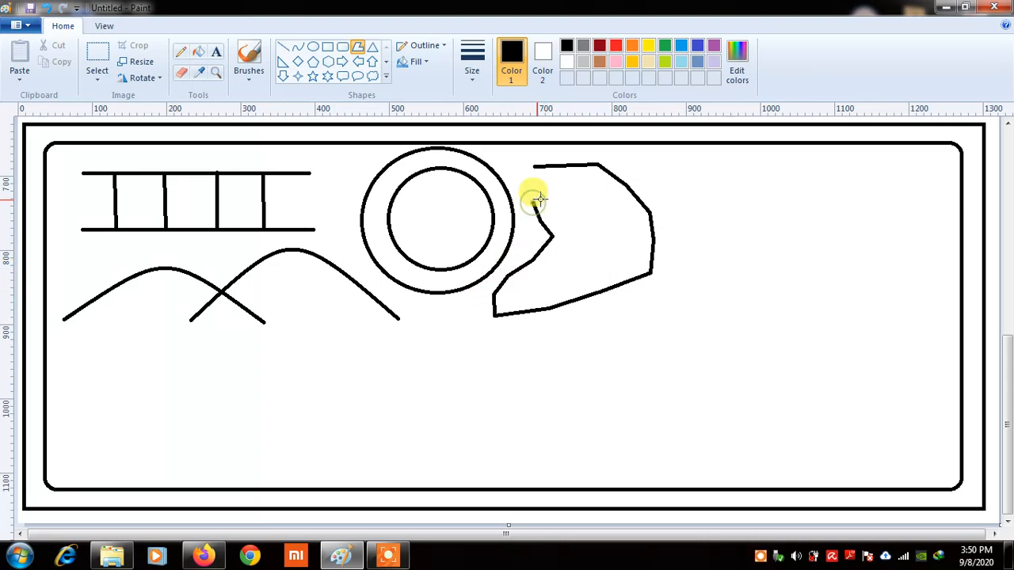
{"action": "left_click", "coordinate": [552, 198]}
{"action": "left_click", "coordinate": [524, 181]}
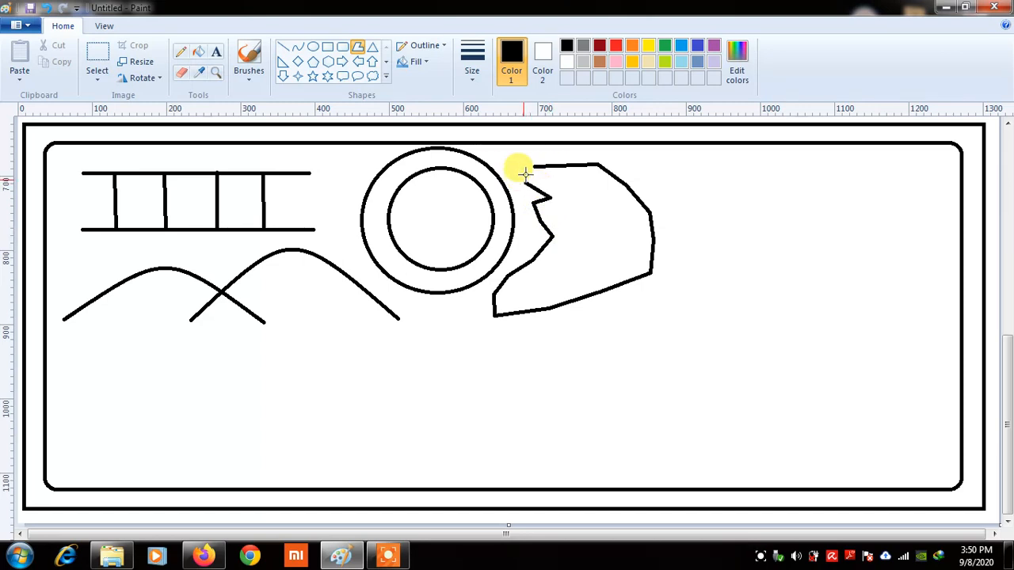
{"action": "left_click", "coordinate": [531, 164]}
{"action": "left_click", "coordinate": [693, 215]}
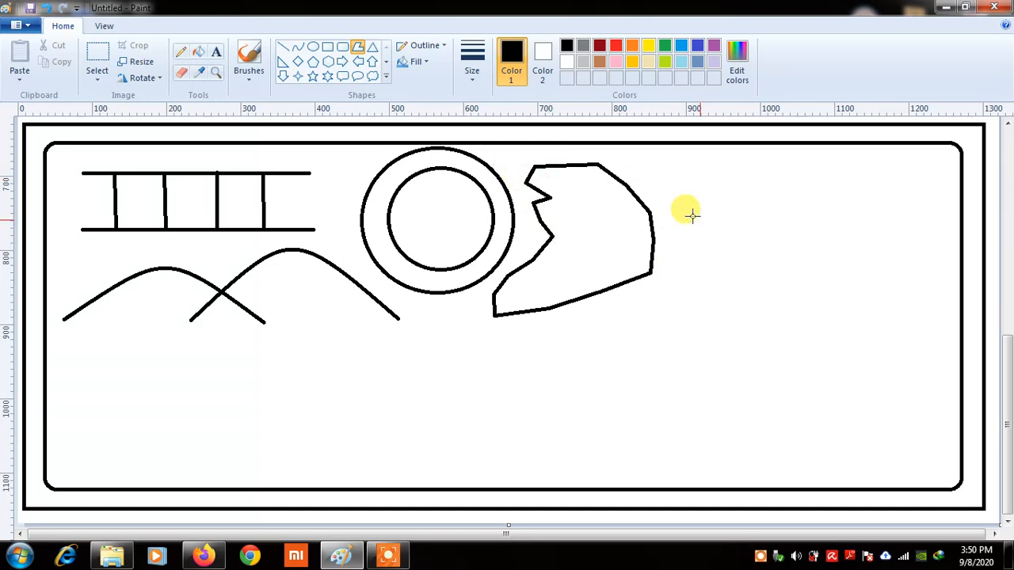
Draw a second jagged polygon outline inside the first one
{"action": "left_click", "coordinate": [354, 50]}
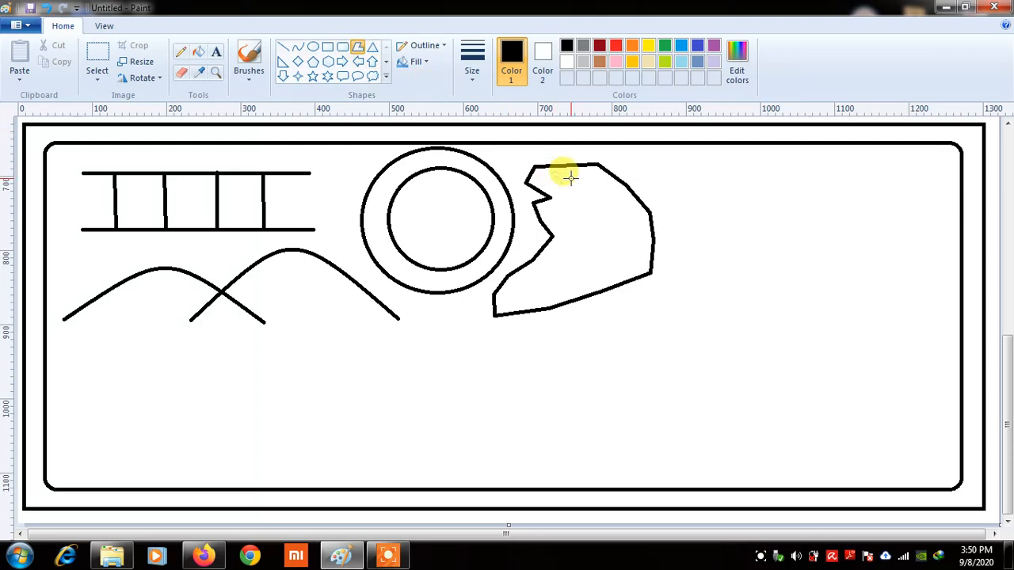
{"action": "mouse_move", "coordinate": [554, 177]}
{"action": "left_mouse_down"}
{"action": "mouse_move", "coordinate": [594, 180]}
{"action": "mouse_move", "coordinate": [632, 220]}
{"action": "left_mouse_up"}
{"action": "left_click", "coordinate": [608, 200]}
{"action": "left_click", "coordinate": [634, 256]}
{"action": "left_click", "coordinate": [611, 267]}
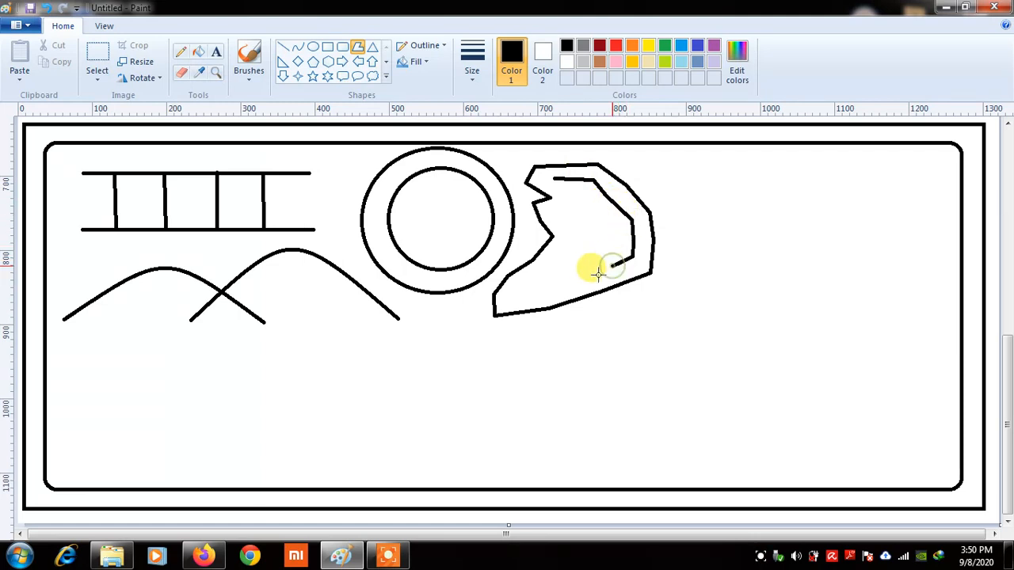
{"action": "left_click", "coordinate": [585, 279]}
{"action": "left_click", "coordinate": [550, 286]}
{"action": "left_click", "coordinate": [521, 290]}
{"action": "left_click", "coordinate": [535, 270]}
{"action": "left_click", "coordinate": [566, 251]}
{"action": "left_click", "coordinate": [583, 233]}
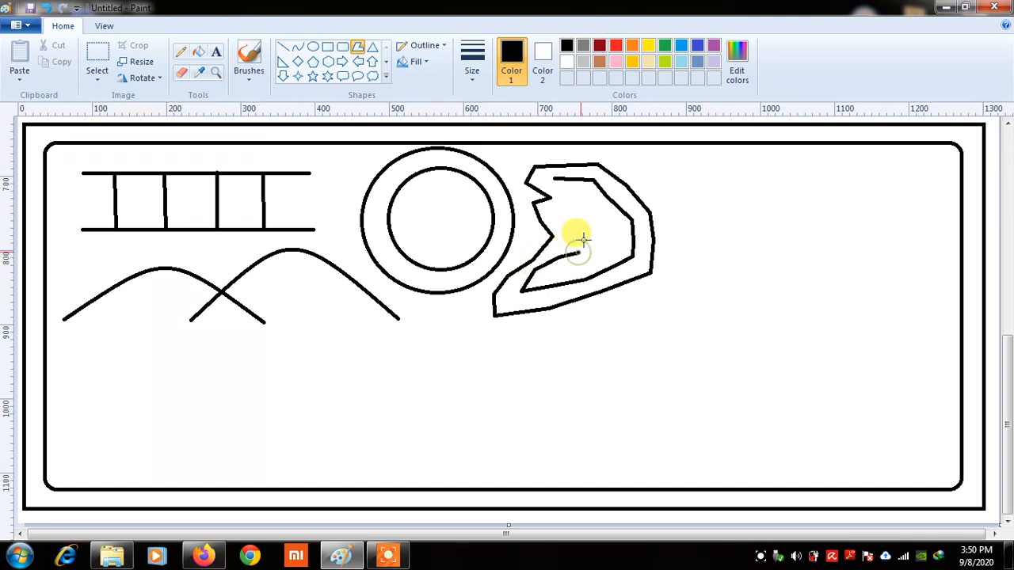
{"action": "left_click", "coordinate": [560, 204]}
{"action": "left_click", "coordinate": [562, 195]}
{"action": "left_click", "coordinate": [548, 183]}
{"action": "left_click", "coordinate": [553, 178]}
{"action": "left_click", "coordinate": [719, 208]}
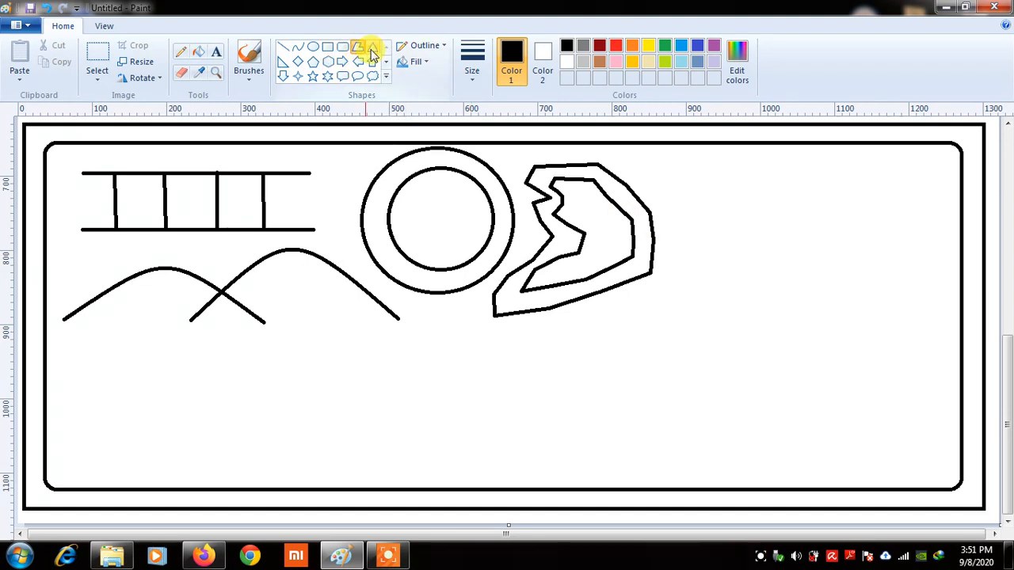
Draw a square below the left arch and top it with a triangular roof
{"action": "left_click", "coordinate": [329, 49]}
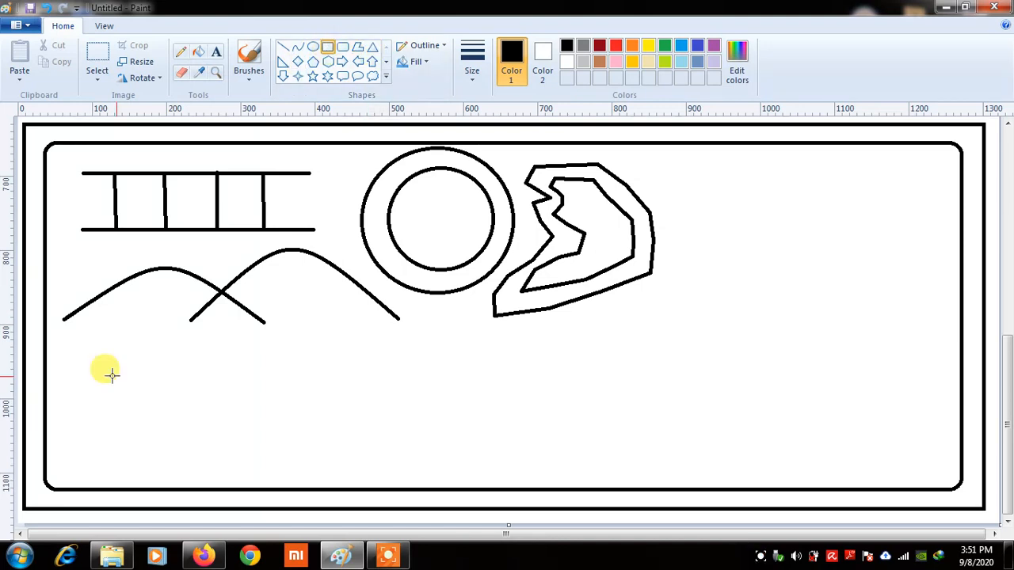
{"action": "left_click_drag", "start_coordinate": [76, 390], "coordinate": [164, 471]}
{"action": "left_click", "coordinate": [372, 47]}
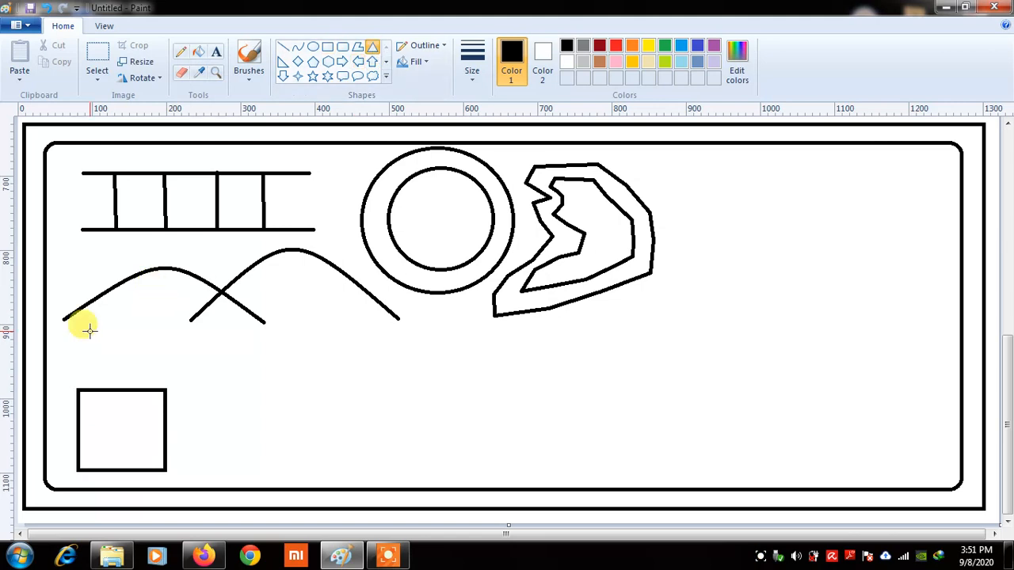
{"action": "left_click_drag", "start_coordinate": [84, 323], "coordinate": [165, 354]}
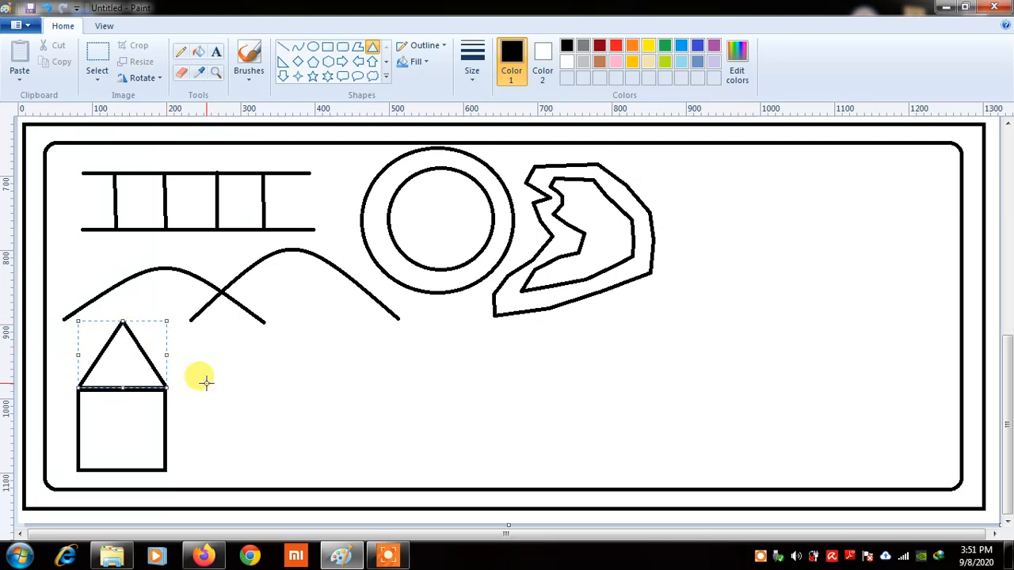
{"action": "left_click", "coordinate": [455, 424]}
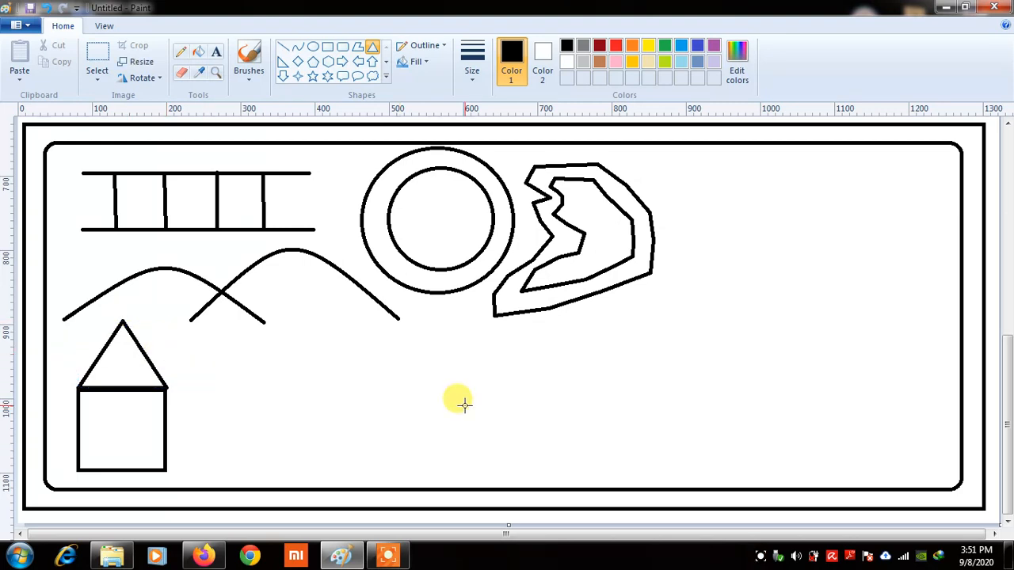
Draw a large right triangle beside the house with a smaller one nested inside
{"action": "left_click", "coordinate": [281, 65]}
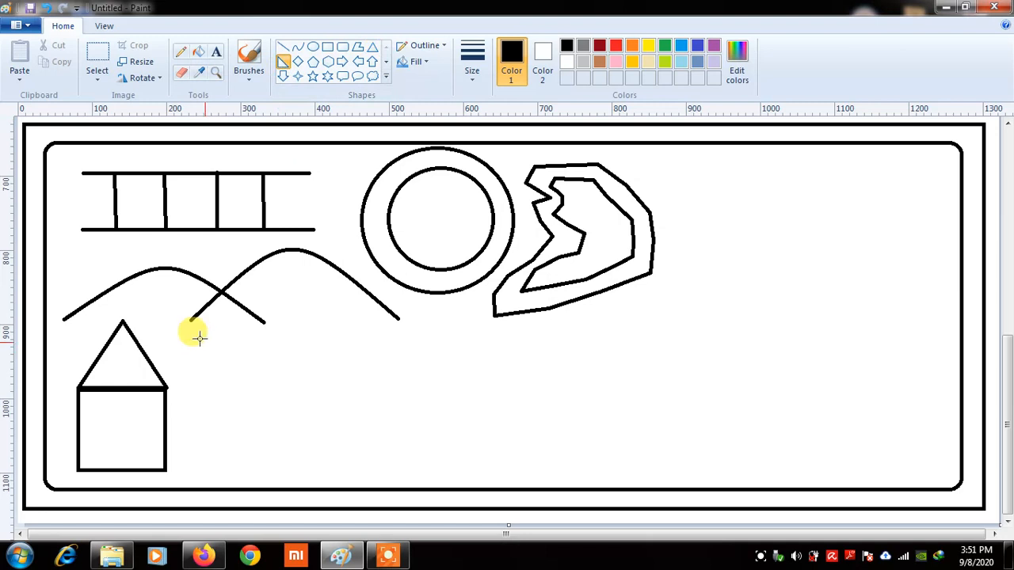
{"action": "left_click_drag", "start_coordinate": [199, 338], "coordinate": [298, 467]}
{"action": "left_click_drag", "start_coordinate": [245, 444], "coordinate": [230, 448]}
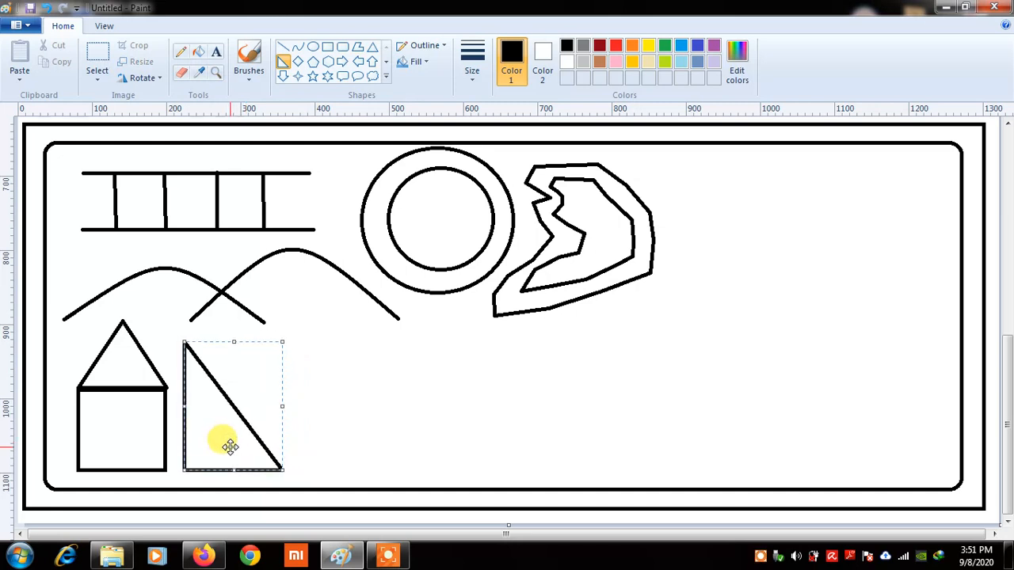
{"action": "left_click", "coordinate": [352, 362]}
{"action": "mouse_move", "coordinate": [196, 388]}
{"action": "left_mouse_down"}
{"action": "mouse_move", "coordinate": [234, 452]}
{"action": "mouse_move", "coordinate": [253, 458]}
{"action": "mouse_move", "coordinate": [226, 446]}
{"action": "mouse_move", "coordinate": [227, 455]}
{"action": "left_mouse_up"}
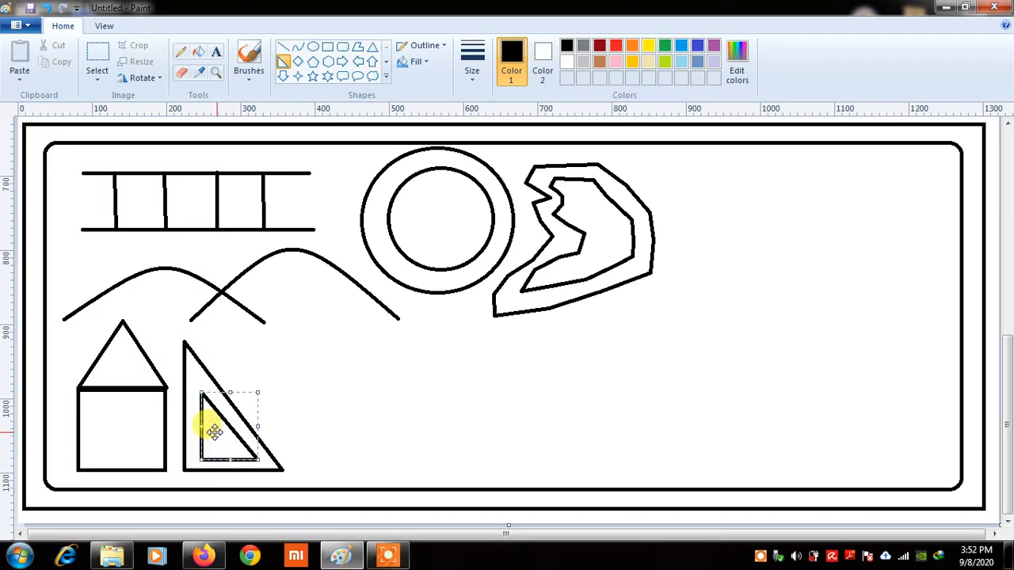
{"action": "left_click", "coordinate": [324, 422]}
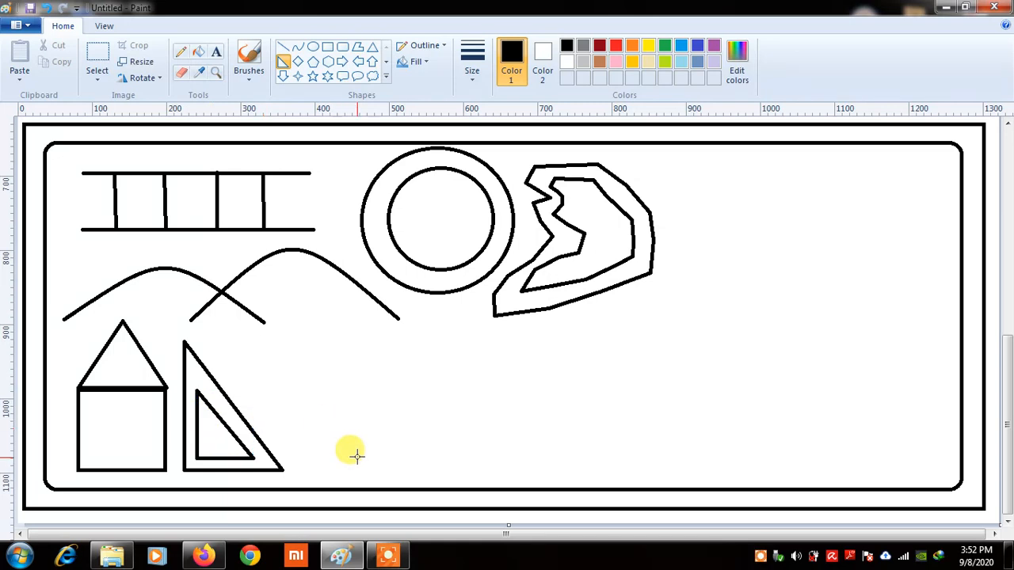
Draw three thin triangles of decreasing height beside the right triangles
{"action": "left_click", "coordinate": [370, 51]}
{"action": "left_click_drag", "start_coordinate": [288, 328], "coordinate": [317, 472]}
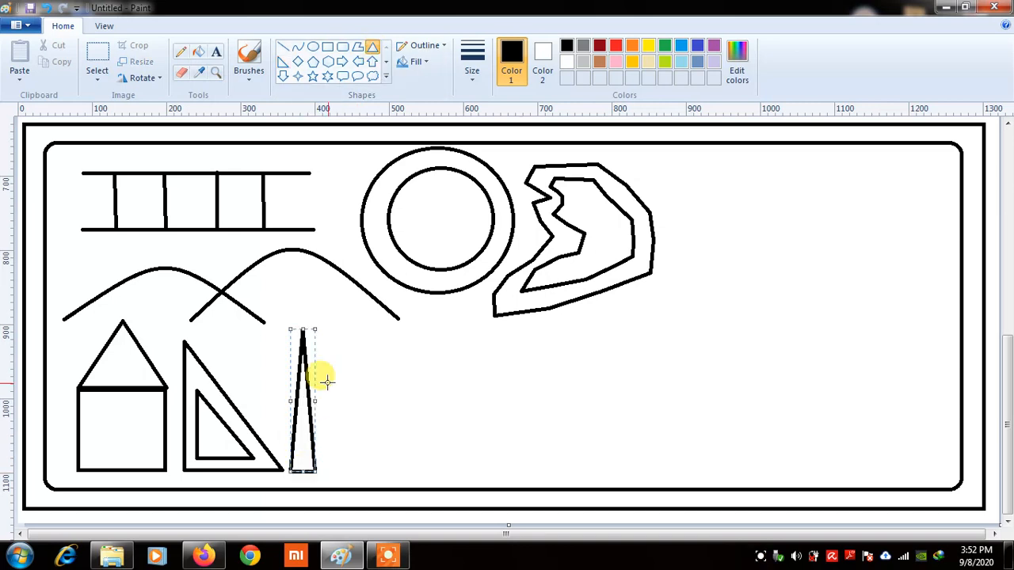
{"action": "left_click_drag", "start_coordinate": [326, 382], "coordinate": [343, 470]}
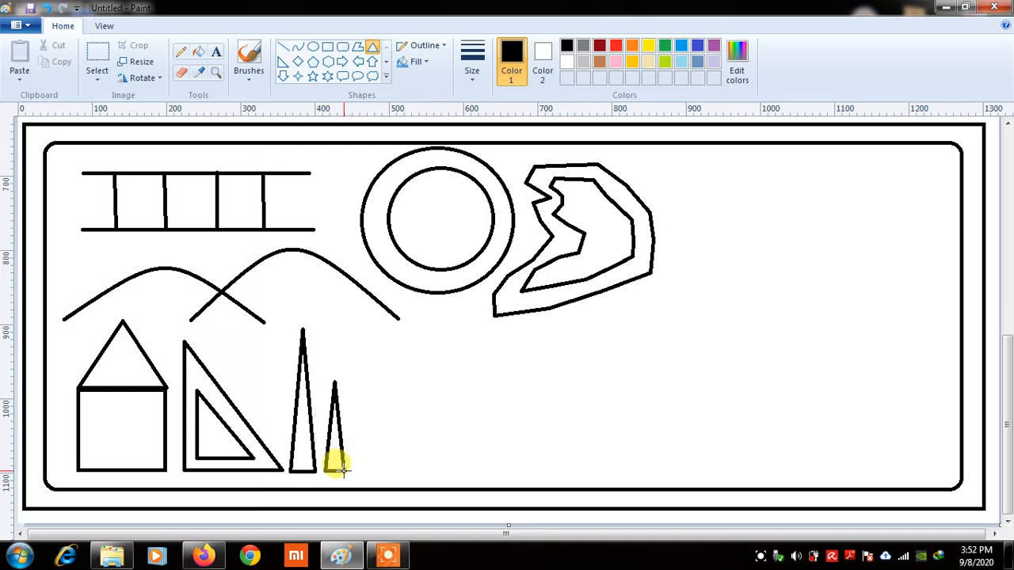
{"action": "left_click_drag", "start_coordinate": [354, 396], "coordinate": [360, 453]}
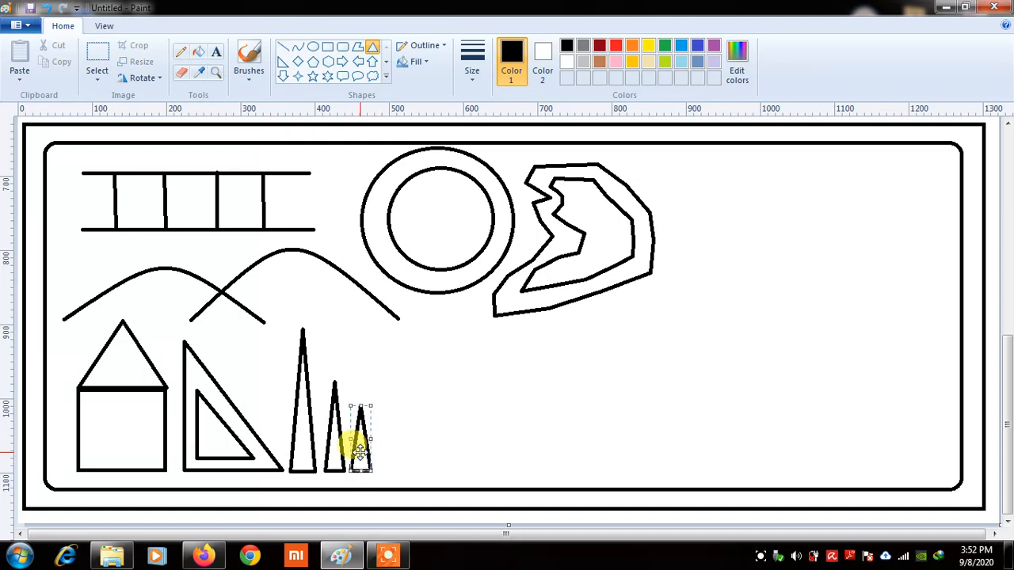
{"action": "left_click", "coordinate": [536, 438]}
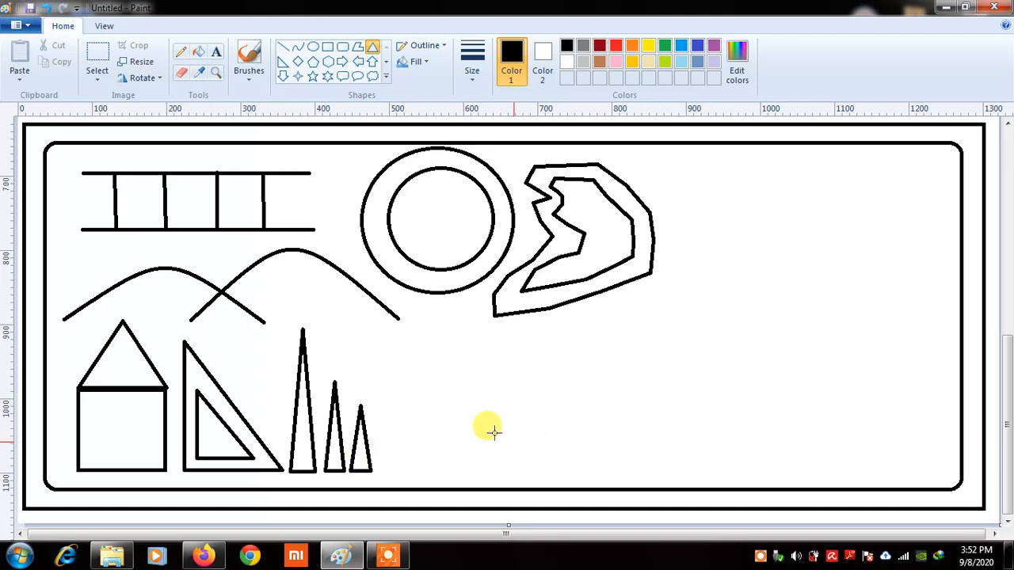
Draw three diamonds in a row right of the thin triangles, deleting a stray small one
{"action": "left_click", "coordinate": [299, 63]}
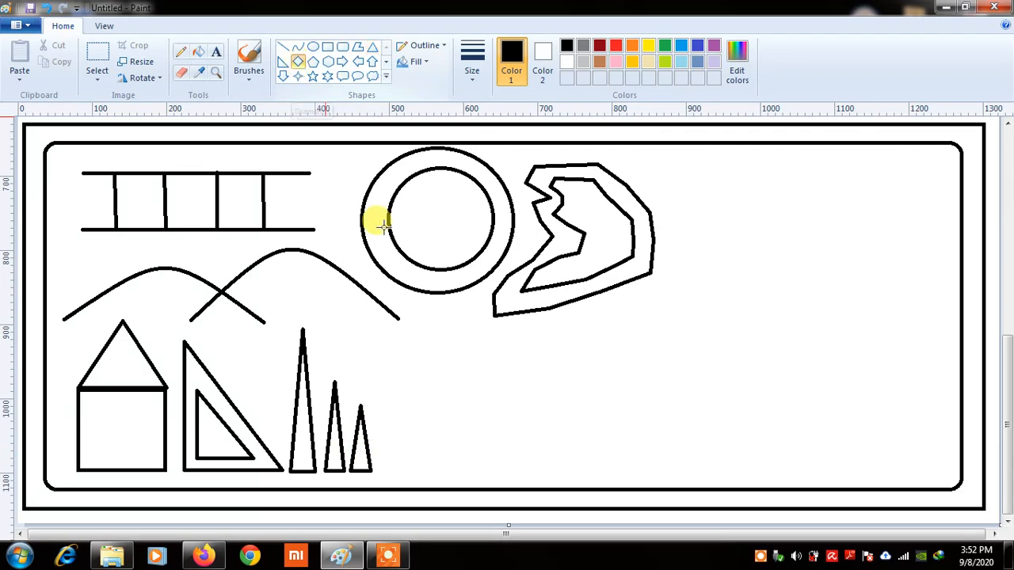
{"action": "left_click_drag", "start_coordinate": [407, 348], "coordinate": [510, 422]}
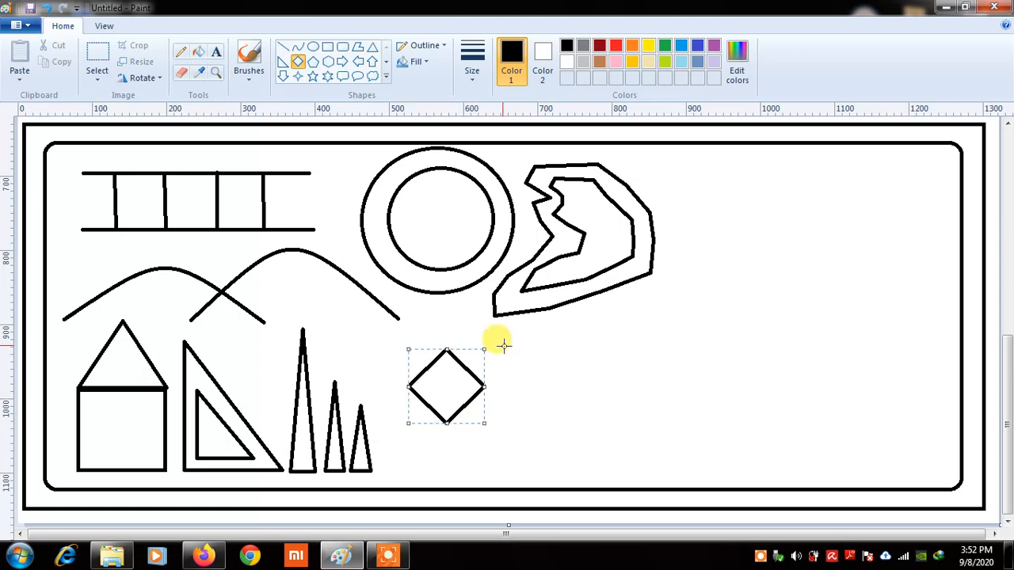
{"action": "left_click_drag", "start_coordinate": [504, 344], "coordinate": [578, 421]}
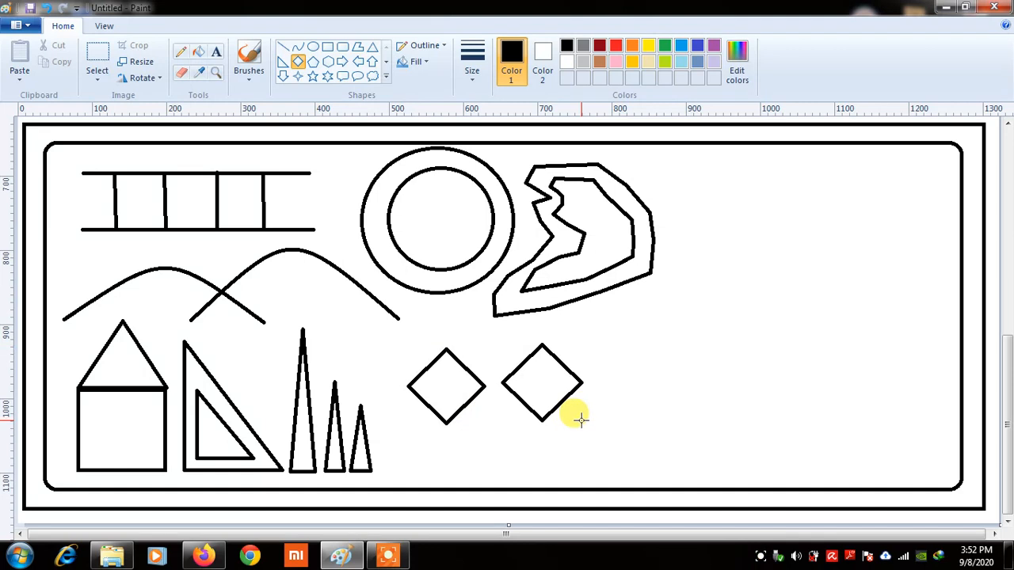
{"action": "left_click_drag", "start_coordinate": [547, 384], "coordinate": [535, 386]}
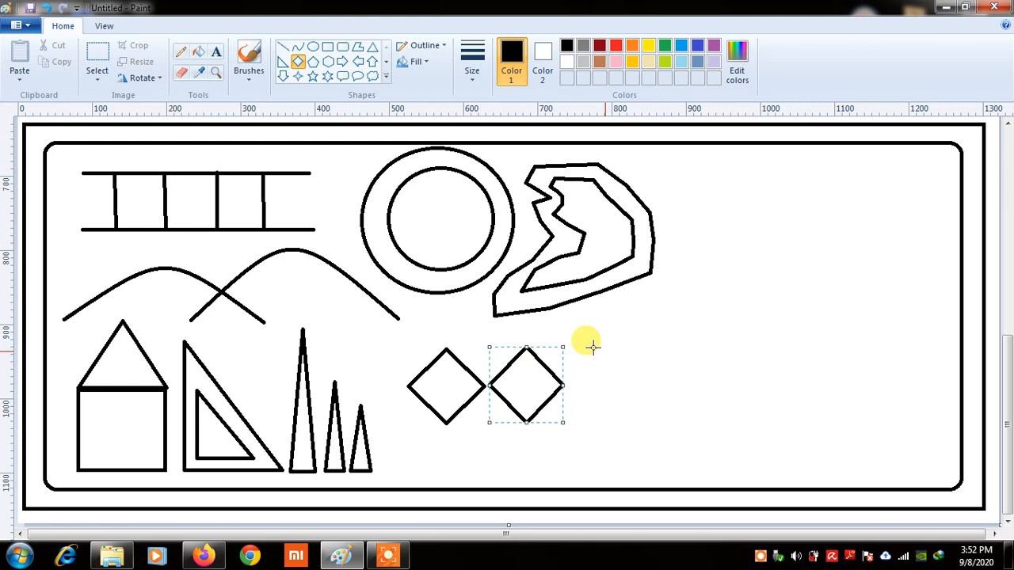
{"action": "mouse_move", "coordinate": [593, 346]}
{"action": "left_mouse_down"}
{"action": "mouse_move", "coordinate": [658, 419]}
{"action": "mouse_move", "coordinate": [607, 385]}
{"action": "left_mouse_up"}
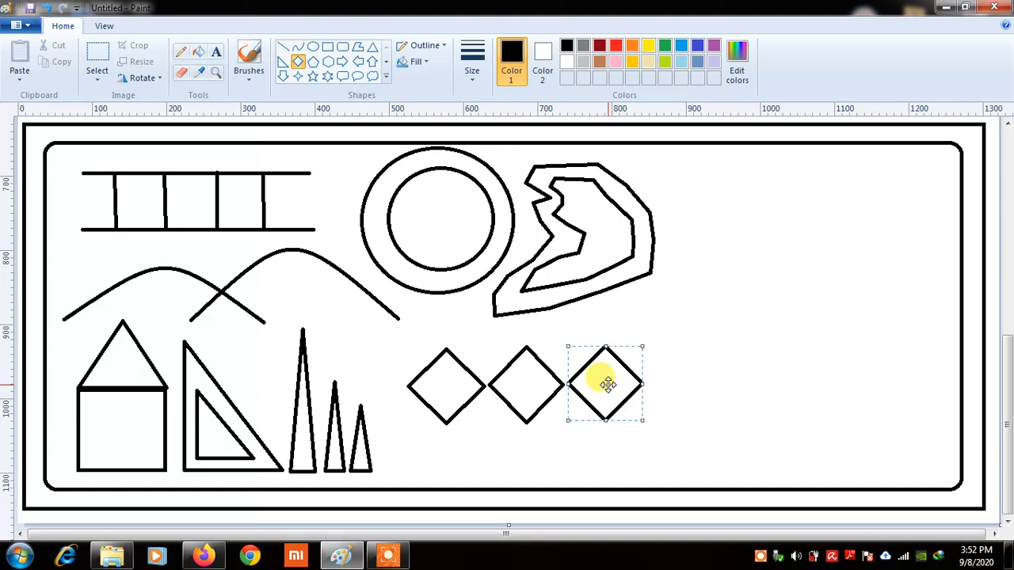
{"action": "left_click", "coordinate": [728, 385]}
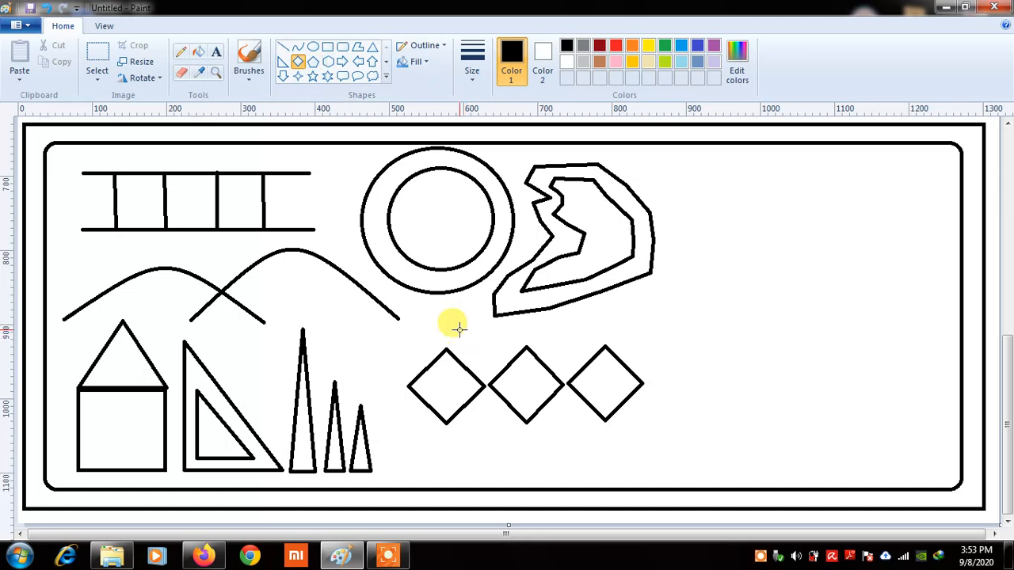
{"action": "left_click_drag", "start_coordinate": [459, 328], "coordinate": [495, 355]}
{"action": "key", "text": "Delete"}
Draw two pentagons side by side above the diamond row
{"action": "left_click", "coordinate": [313, 64]}
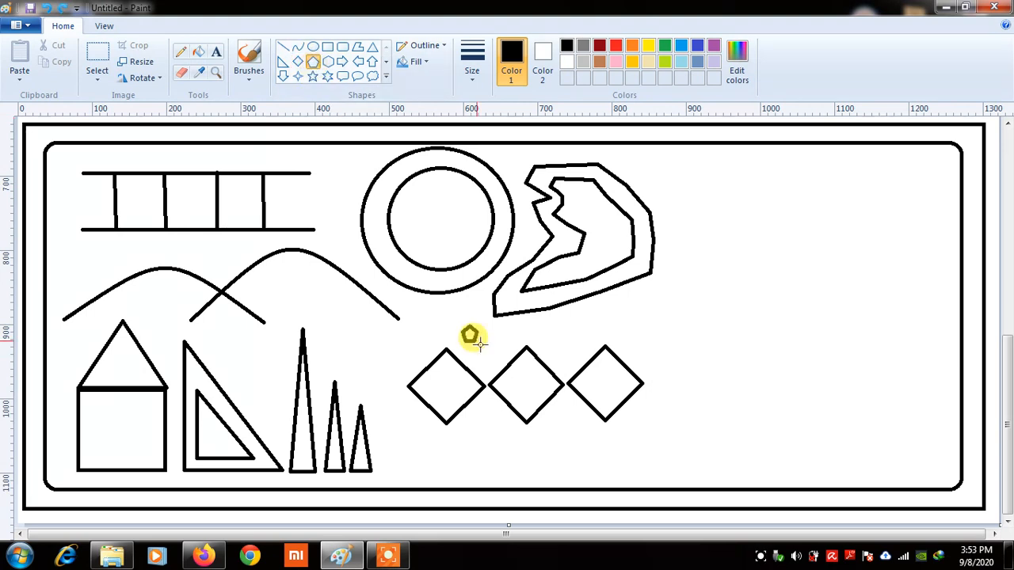
{"action": "left_click_drag", "start_coordinate": [462, 325], "coordinate": [511, 366]}
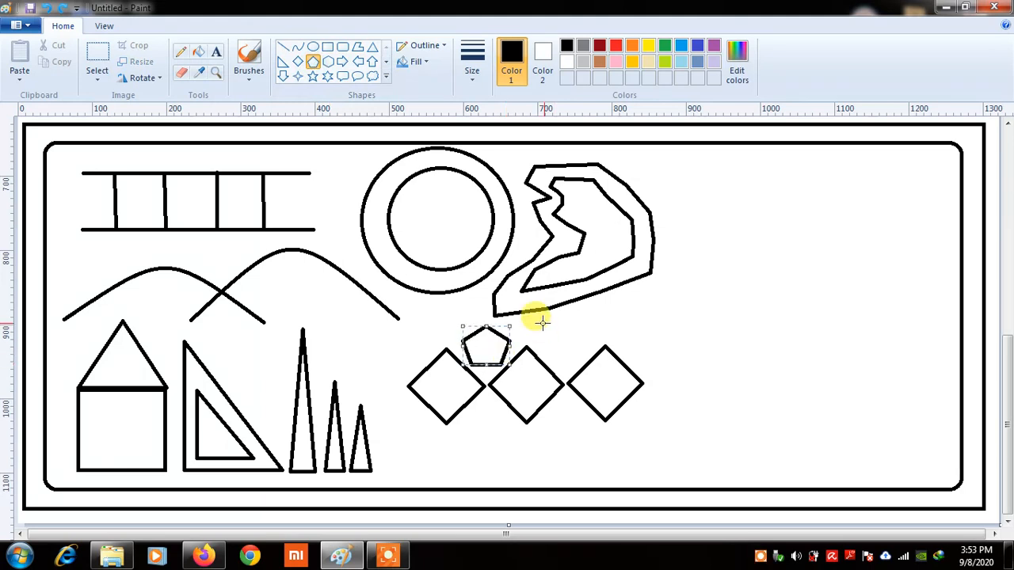
{"action": "left_click_drag", "start_coordinate": [542, 321], "coordinate": [589, 364]}
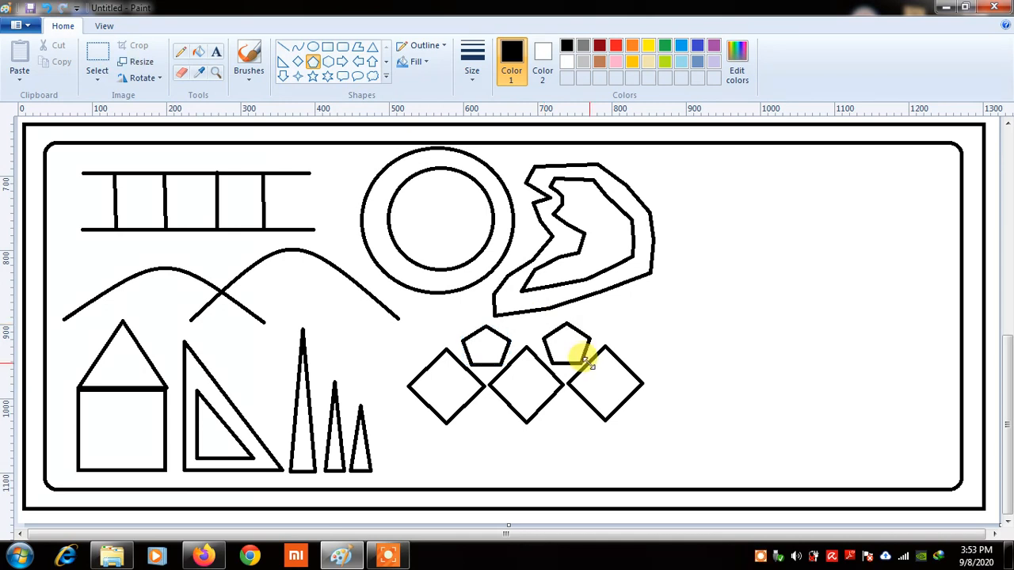
Draw two hexagons side by side below the diamond row
{"action": "left_click", "coordinate": [331, 66]}
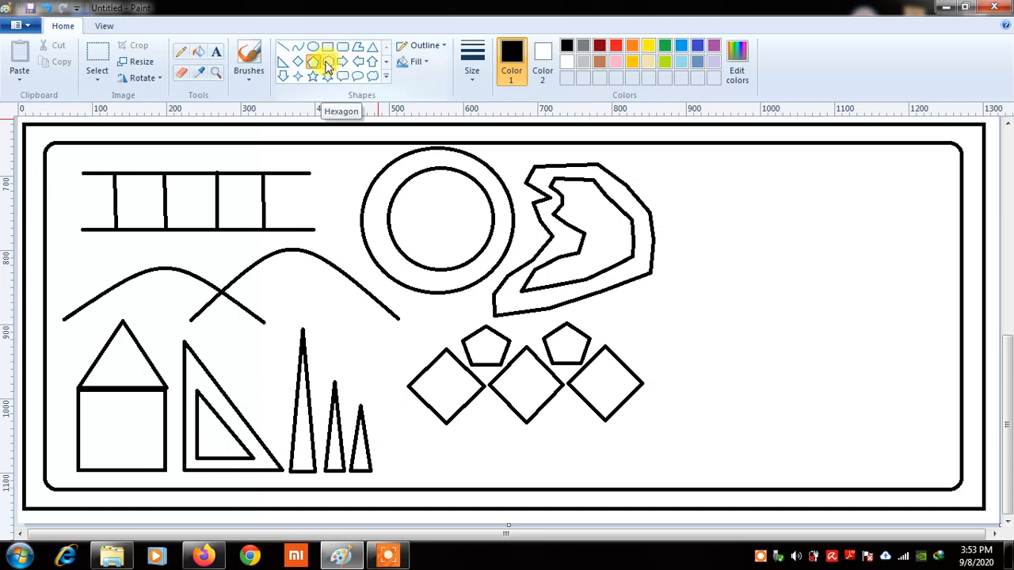
{"action": "left_click", "coordinate": [326, 62]}
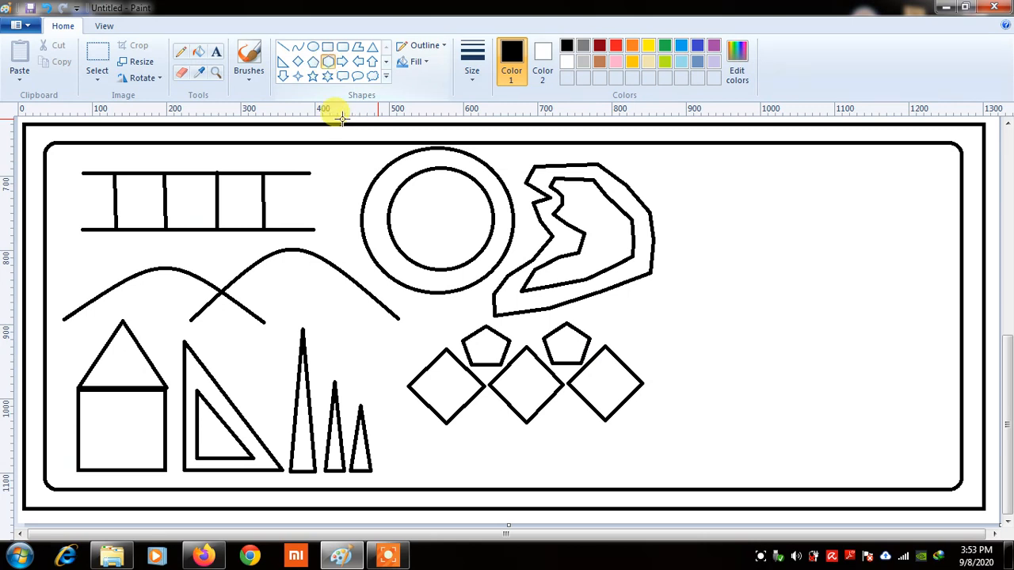
{"action": "left_click_drag", "start_coordinate": [457, 427], "coordinate": [486, 441]}
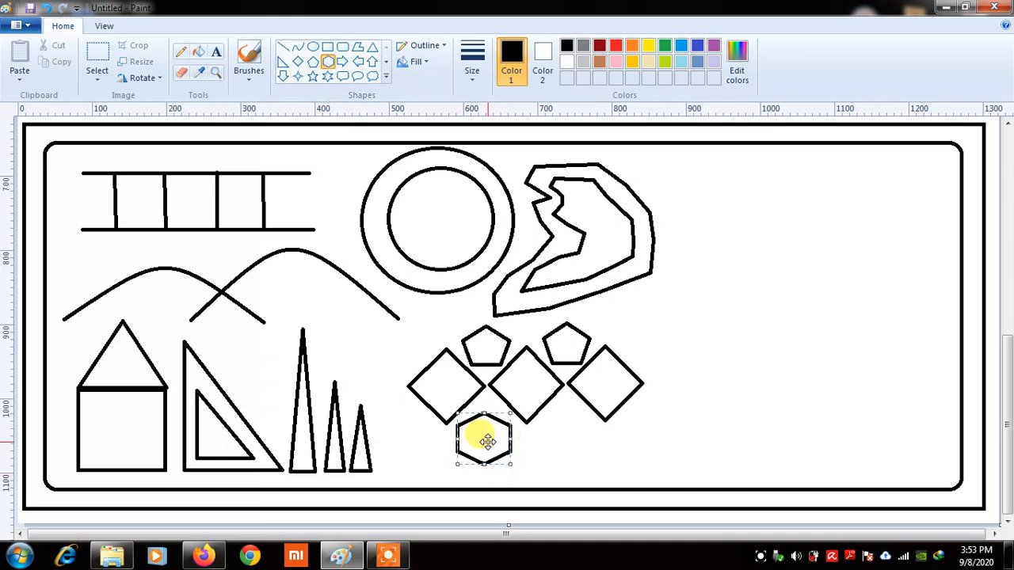
{"action": "left_click", "coordinate": [552, 420]}
{"action": "mouse_move", "coordinate": [552, 420]}
{"action": "left_mouse_down"}
{"action": "mouse_move", "coordinate": [599, 462]}
{"action": "mouse_move", "coordinate": [559, 437]}
{"action": "left_mouse_up"}
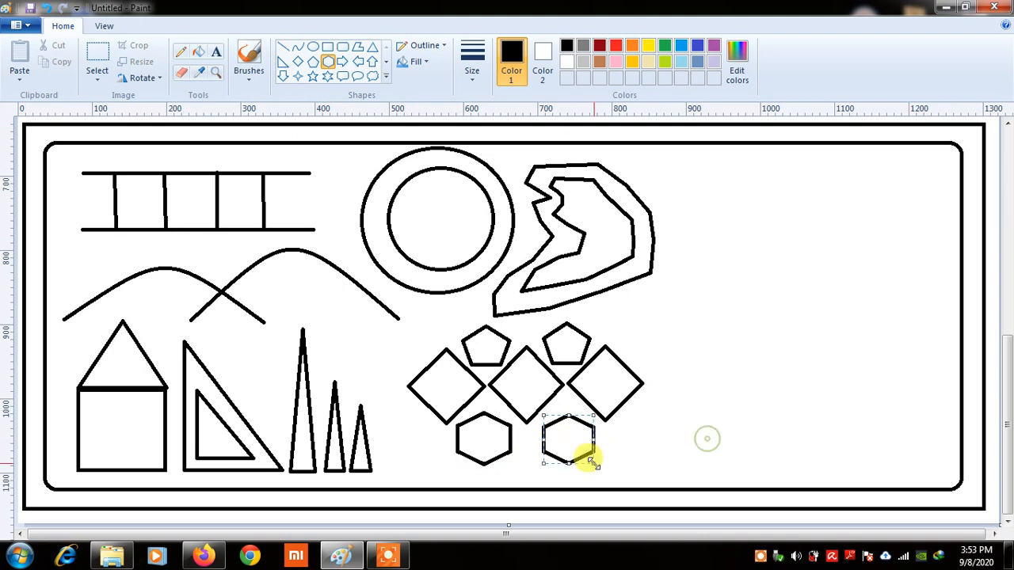
{"action": "left_click", "coordinate": [503, 326]}
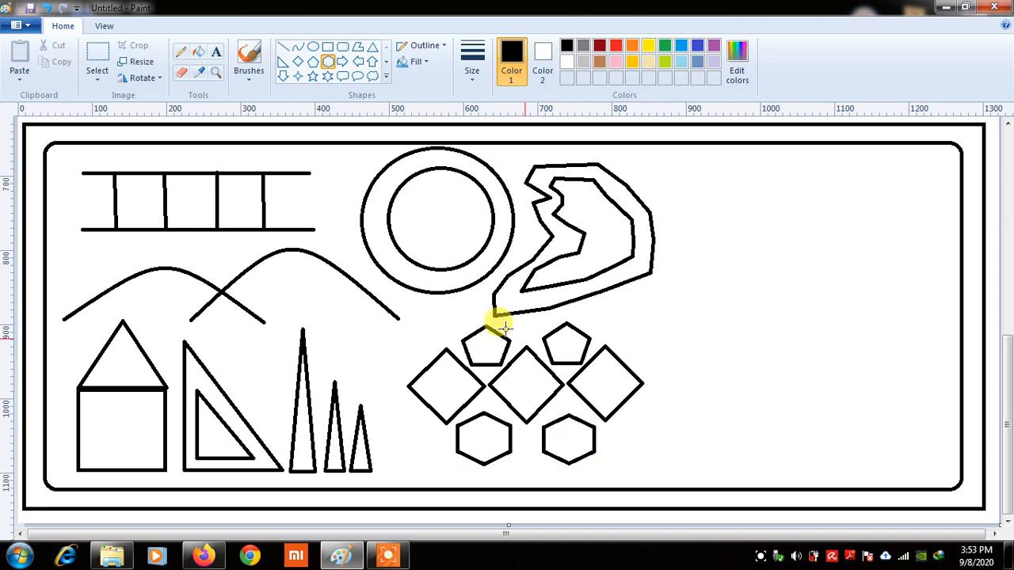
{"action": "double_click", "coordinate": [493, 315]}
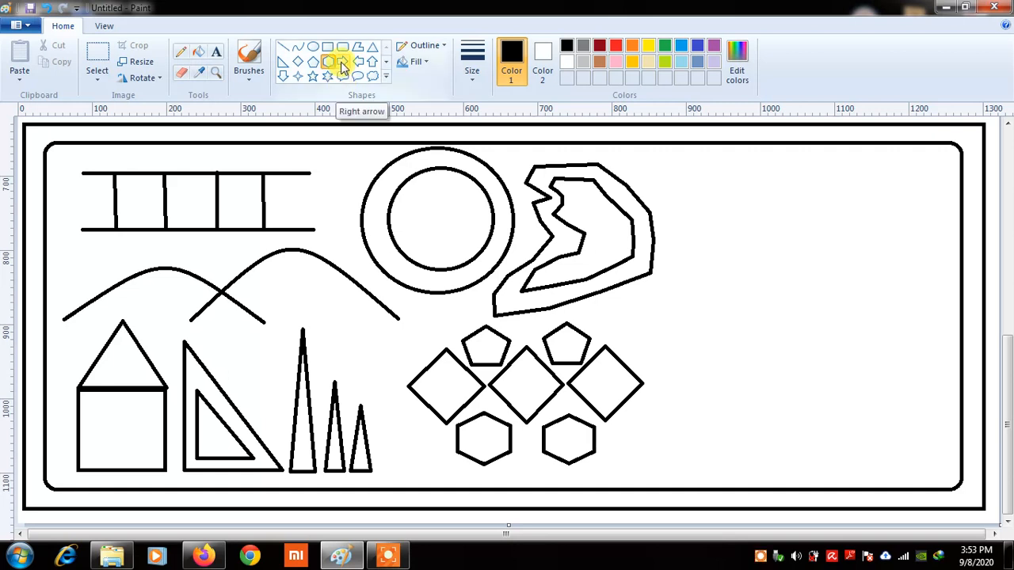
Draw right- and left-pointing arrows at the top right, then undo both with Ctrl+Z
{"action": "left_click", "coordinate": [341, 63]}
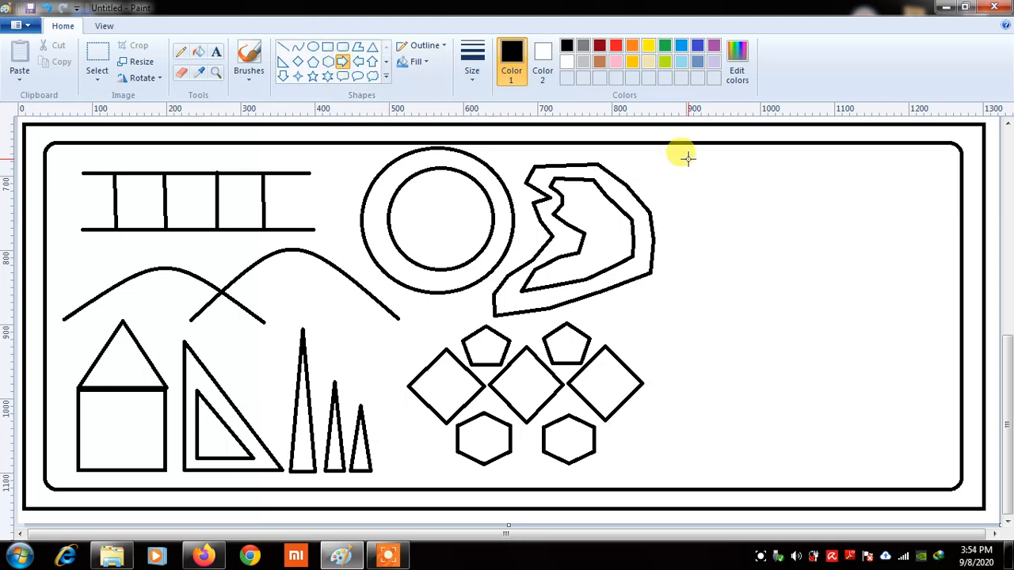
{"action": "left_click_drag", "start_coordinate": [687, 158], "coordinate": [940, 202]}
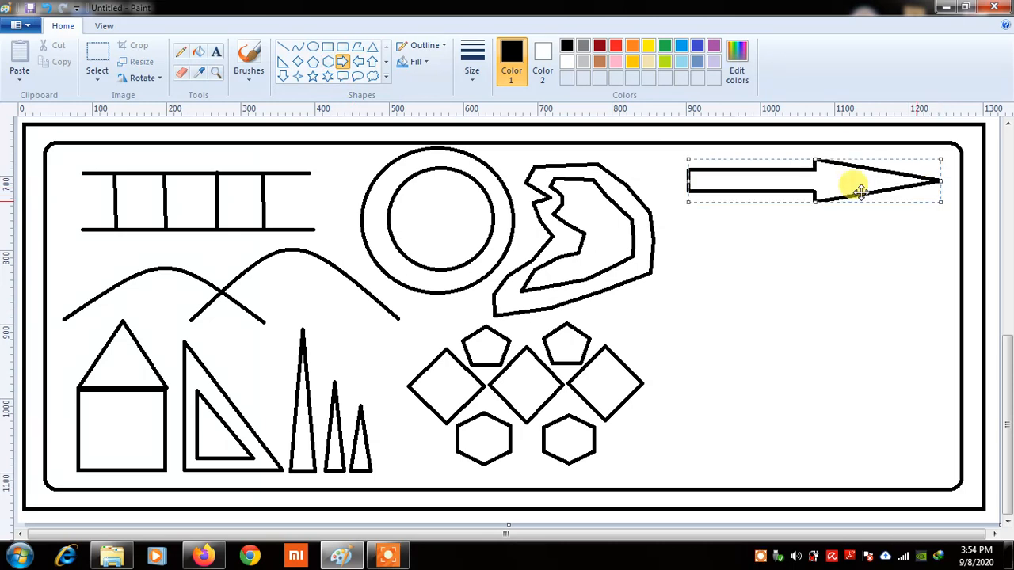
{"action": "left_click_drag", "start_coordinate": [860, 190], "coordinate": [859, 186]}
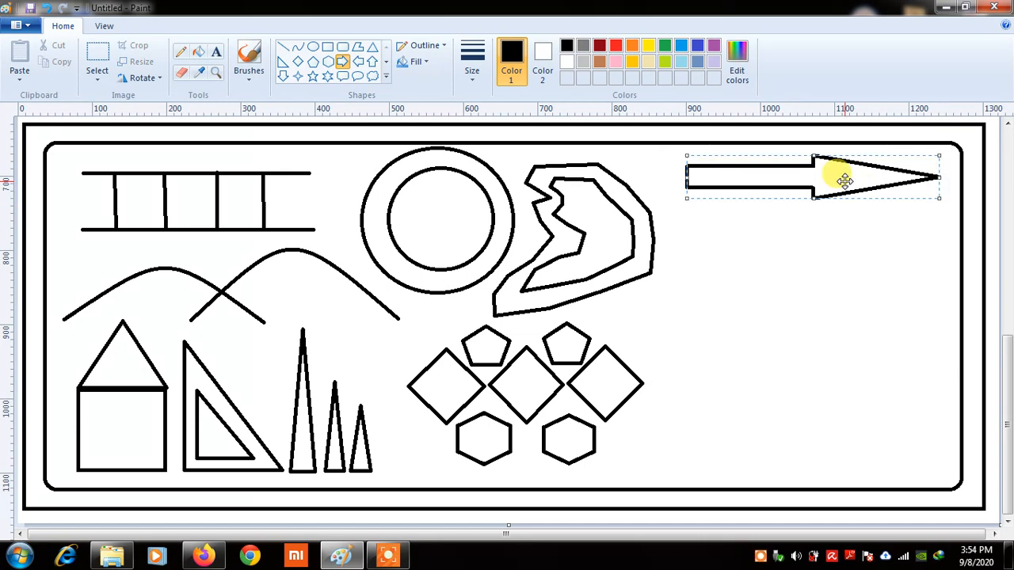
{"action": "left_click", "coordinate": [762, 261]}
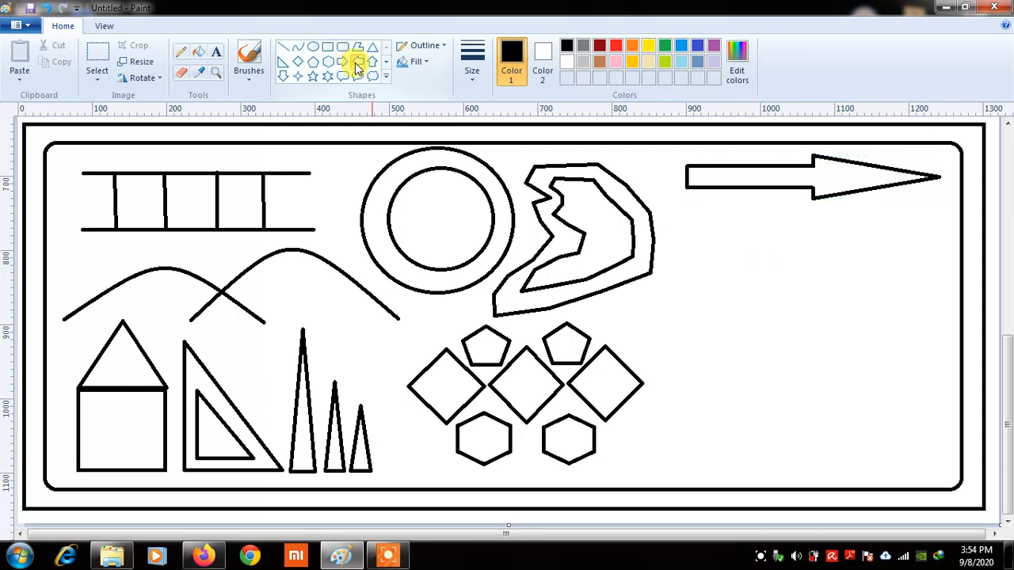
{"action": "left_click", "coordinate": [356, 65]}
{"action": "left_click_drag", "start_coordinate": [674, 224], "coordinate": [940, 268]}
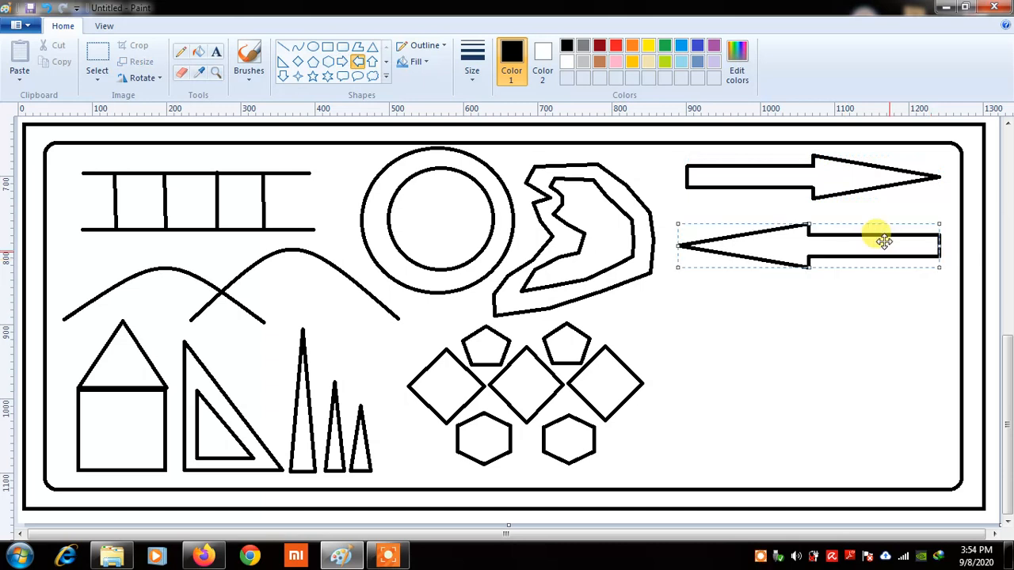
{"action": "left_click_drag", "start_coordinate": [884, 242], "coordinate": [882, 231]}
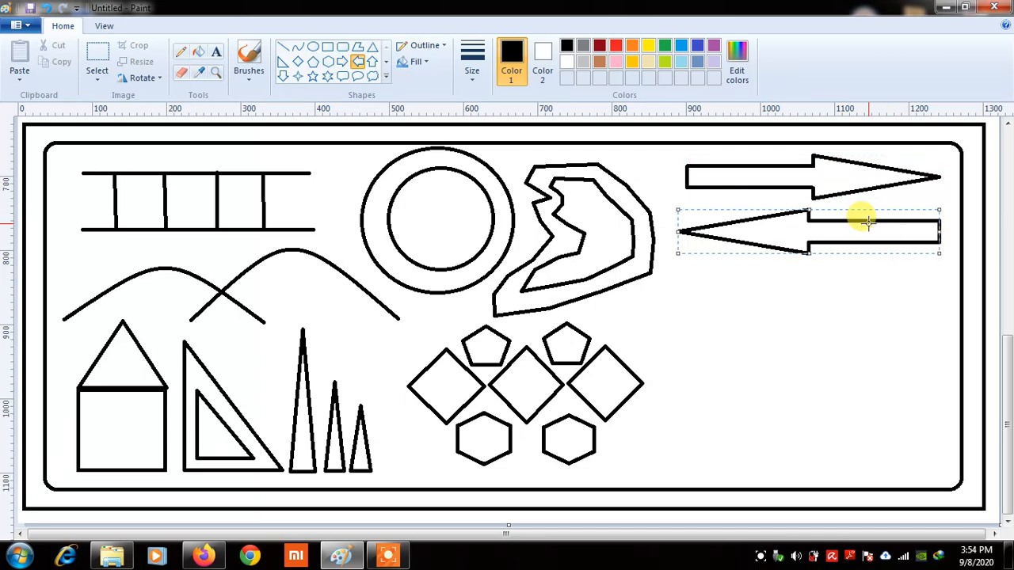
{"action": "key", "text": "ctrl+z"}
{"action": "key", "text": "ctrl+z"}
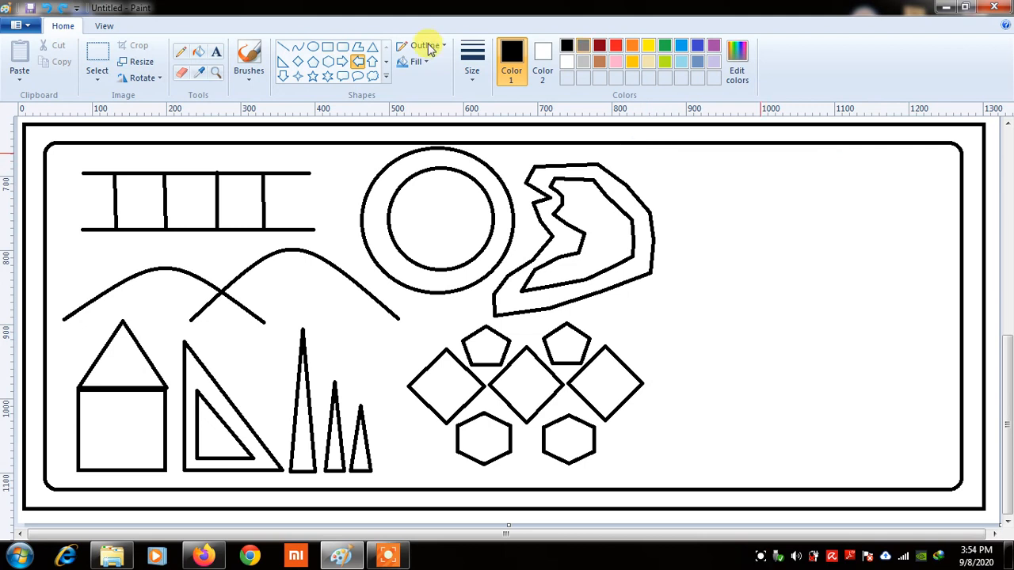
Draw a long right-pointing arrow in the top-right area of the canvas
{"action": "left_click", "coordinate": [340, 64]}
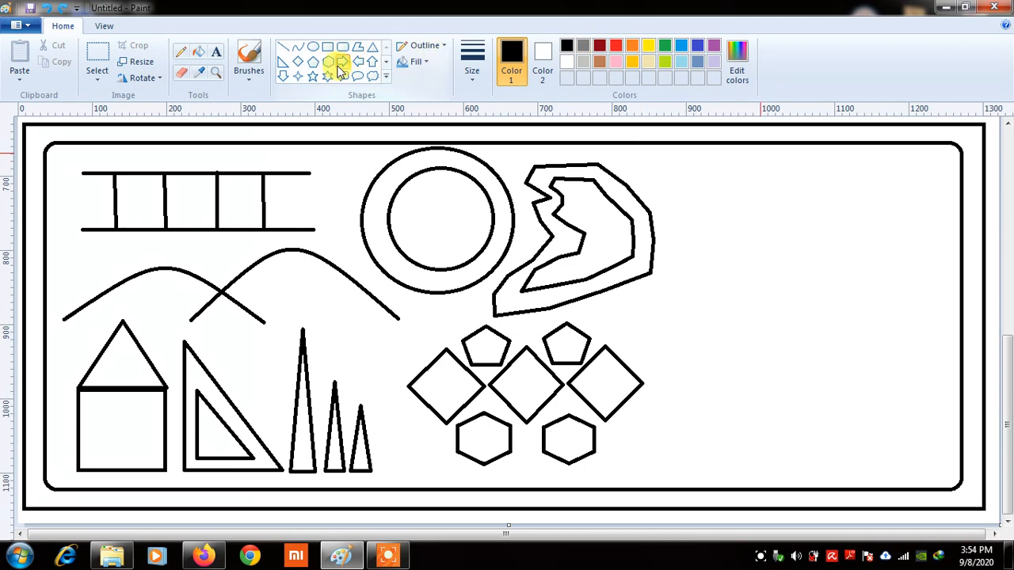
{"action": "left_click_drag", "start_coordinate": [658, 157], "coordinate": [702, 170]}
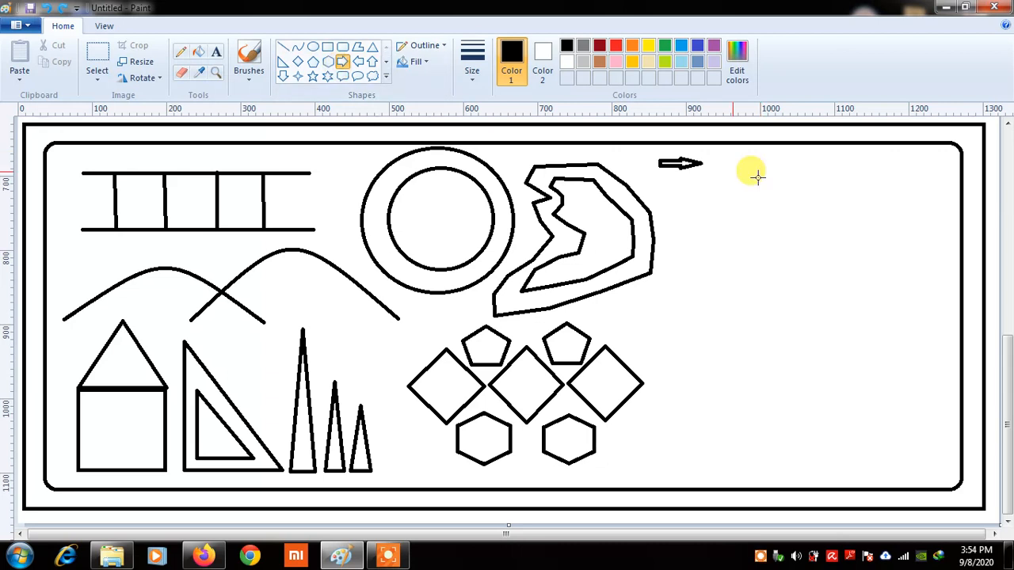
{"action": "left_click_drag", "start_coordinate": [757, 176], "coordinate": [886, 181]}
{"action": "left_click_drag", "start_coordinate": [776, 187], "coordinate": [776, 194]}
{"action": "left_click", "coordinate": [822, 218]}
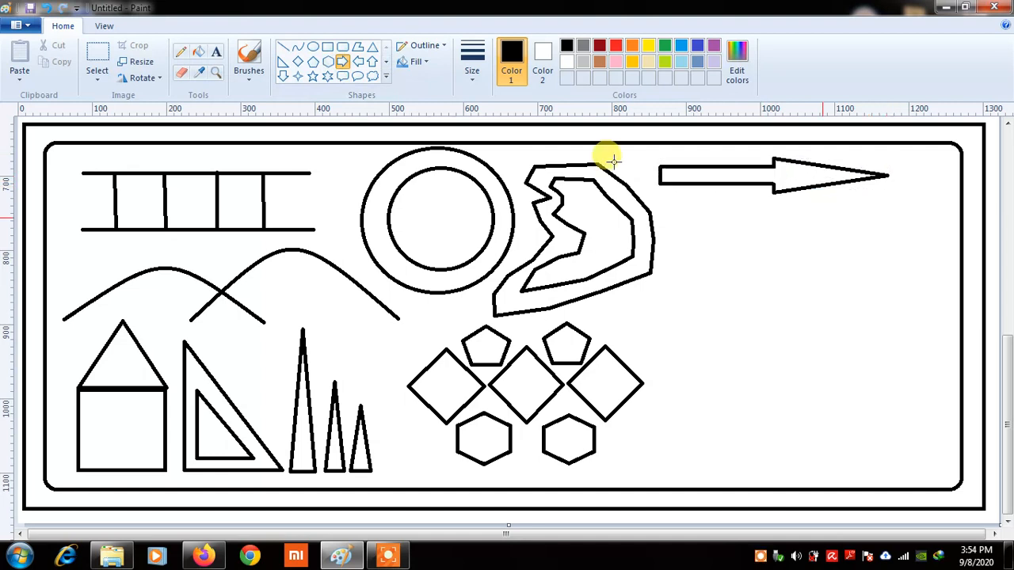
Draw a matching left-pointing arrow just beneath the right arrow
{"action": "left_click", "coordinate": [360, 65]}
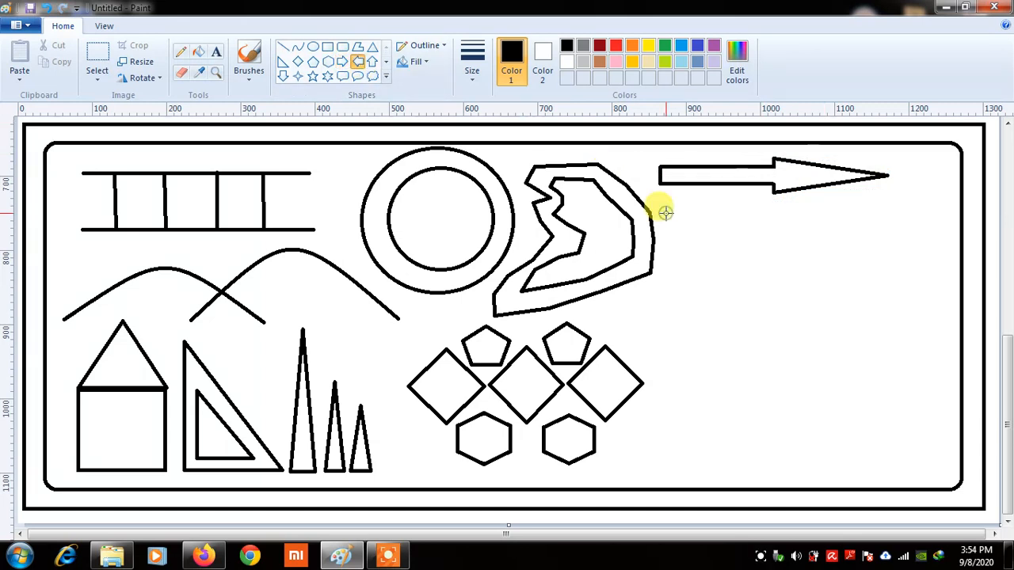
{"action": "left_click_drag", "start_coordinate": [665, 212], "coordinate": [889, 229]}
{"action": "left_click", "coordinate": [889, 255]}
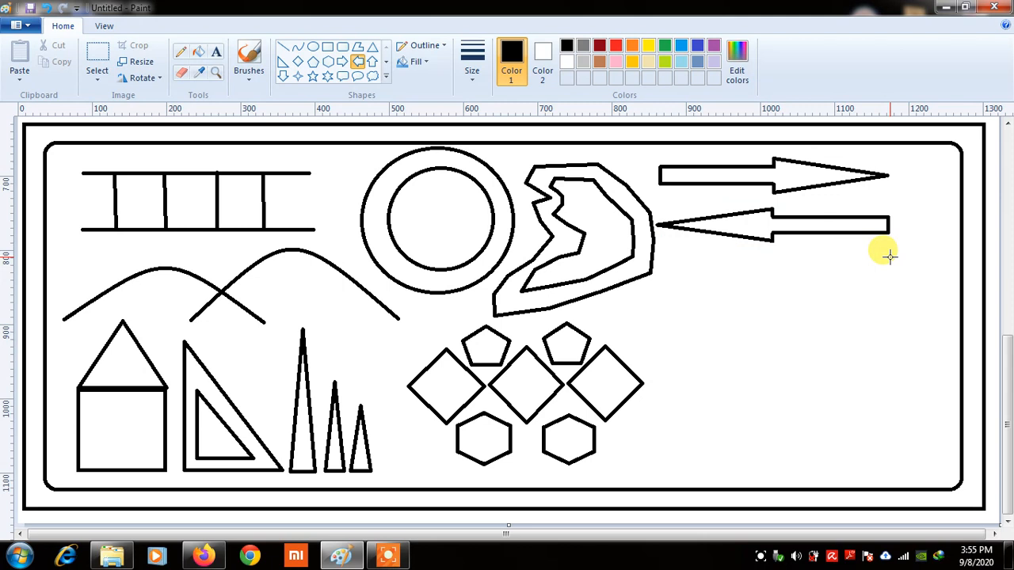
Draw an up arrow along the canvas's right edge with a down arrow directly beneath it
{"action": "left_click", "coordinate": [372, 64]}
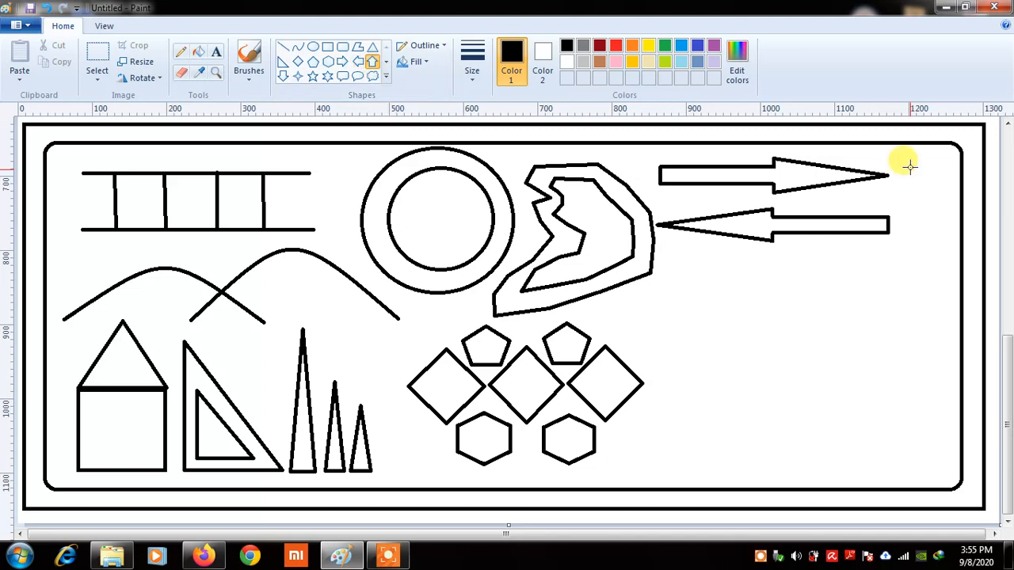
{"action": "left_click_drag", "start_coordinate": [909, 165], "coordinate": [942, 296]}
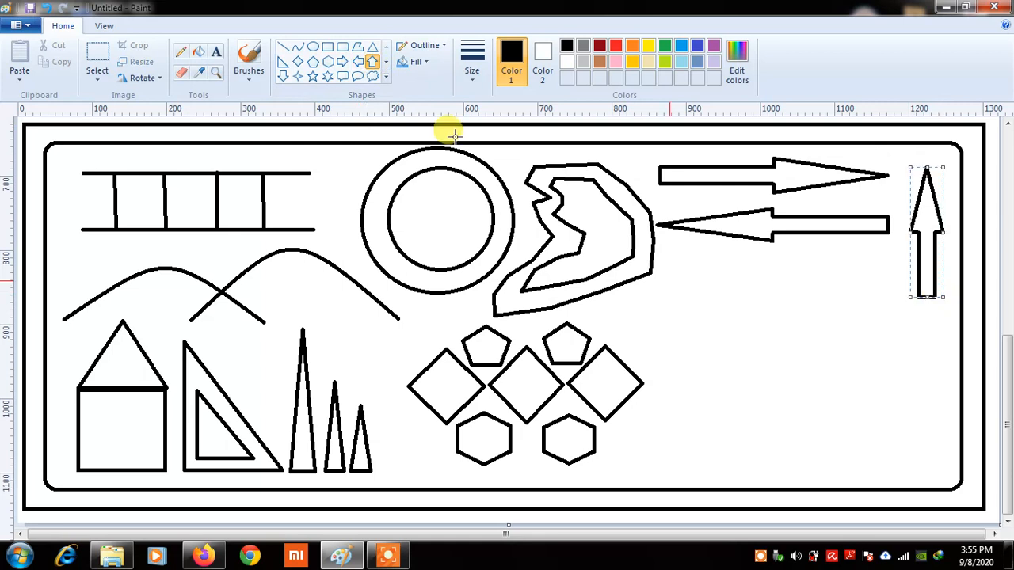
{"action": "left_click", "coordinate": [284, 76]}
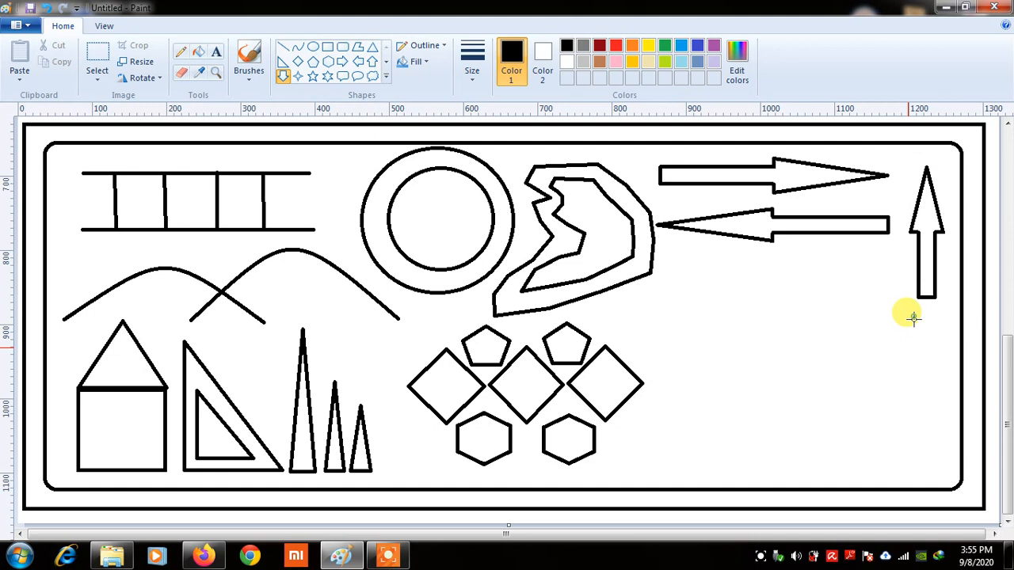
{"action": "left_click_drag", "start_coordinate": [913, 318], "coordinate": [942, 426]}
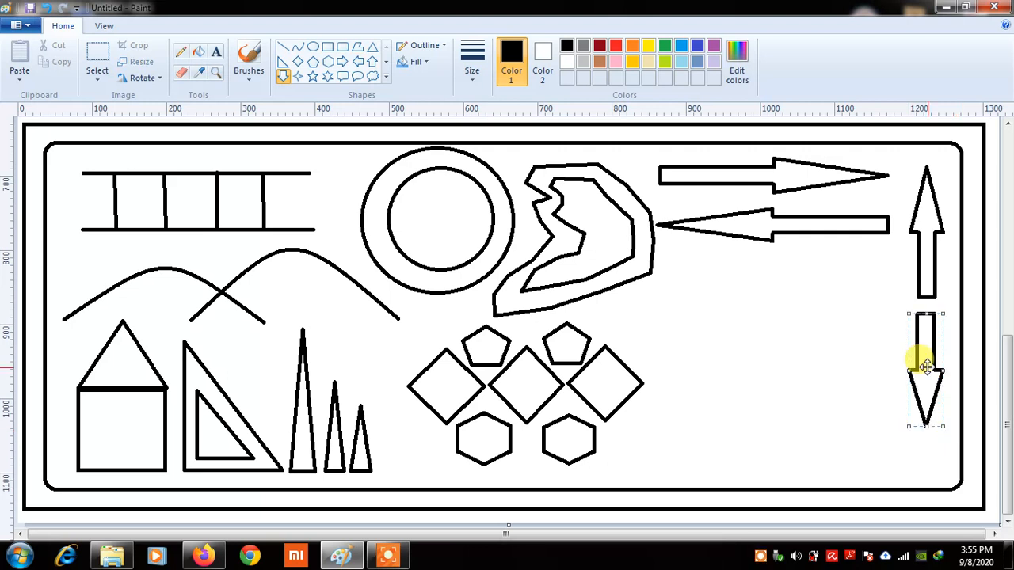
{"action": "left_click_drag", "start_coordinate": [926, 365], "coordinate": [929, 369]}
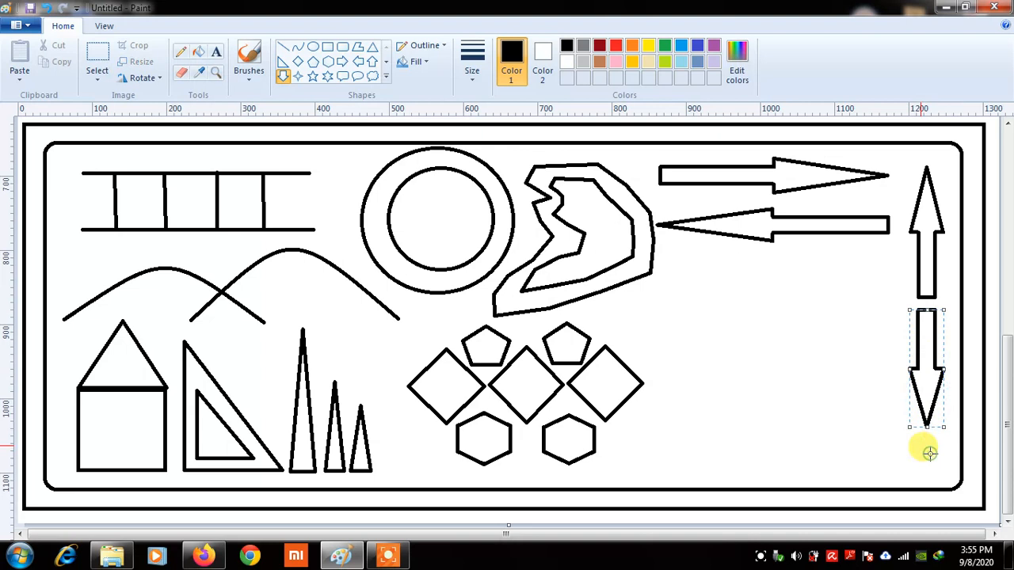
{"action": "left_click", "coordinate": [929, 454]}
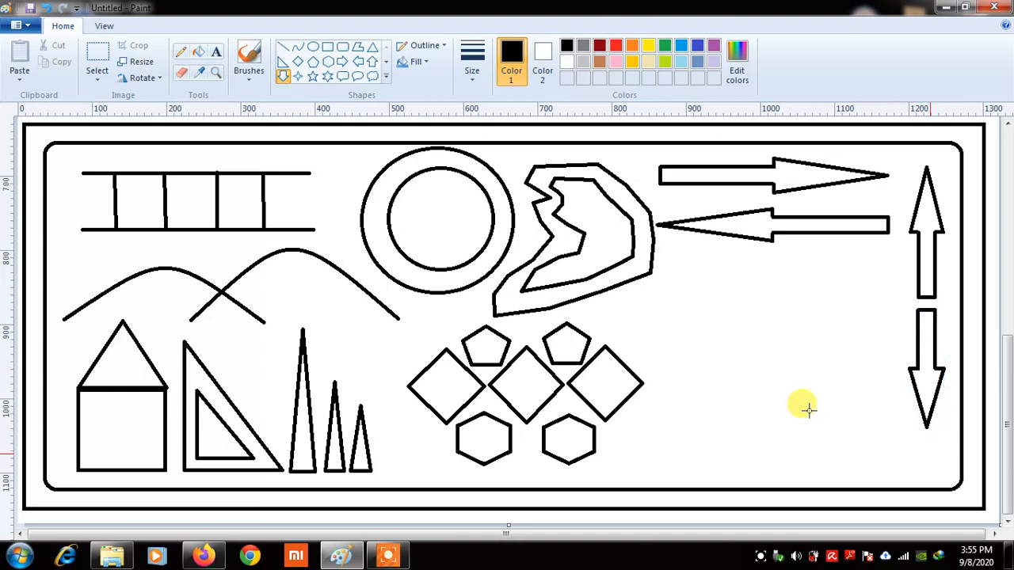
Draw a four-point star inside the inner circle
{"action": "left_click", "coordinate": [387, 77]}
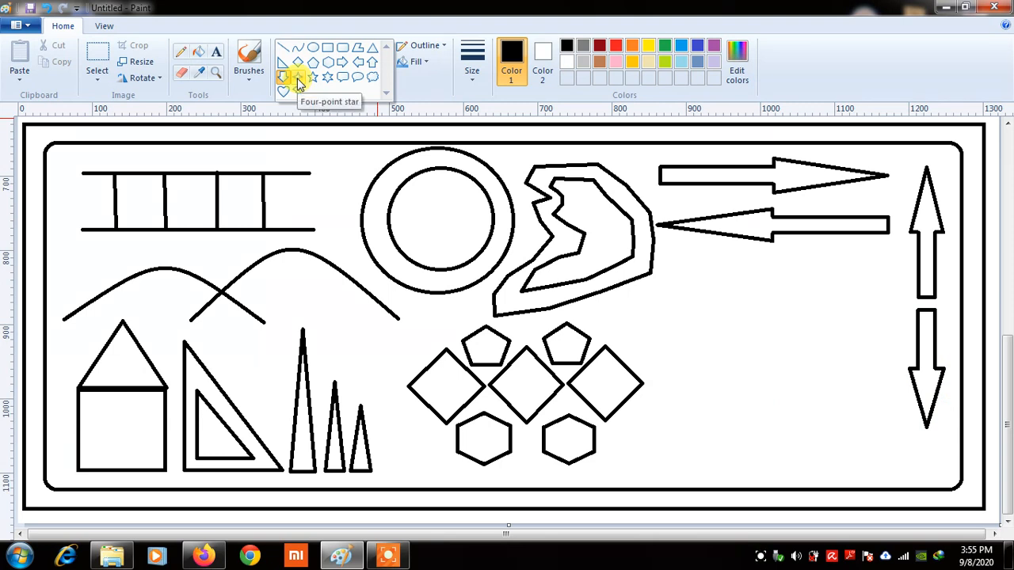
{"action": "left_click", "coordinate": [299, 79]}
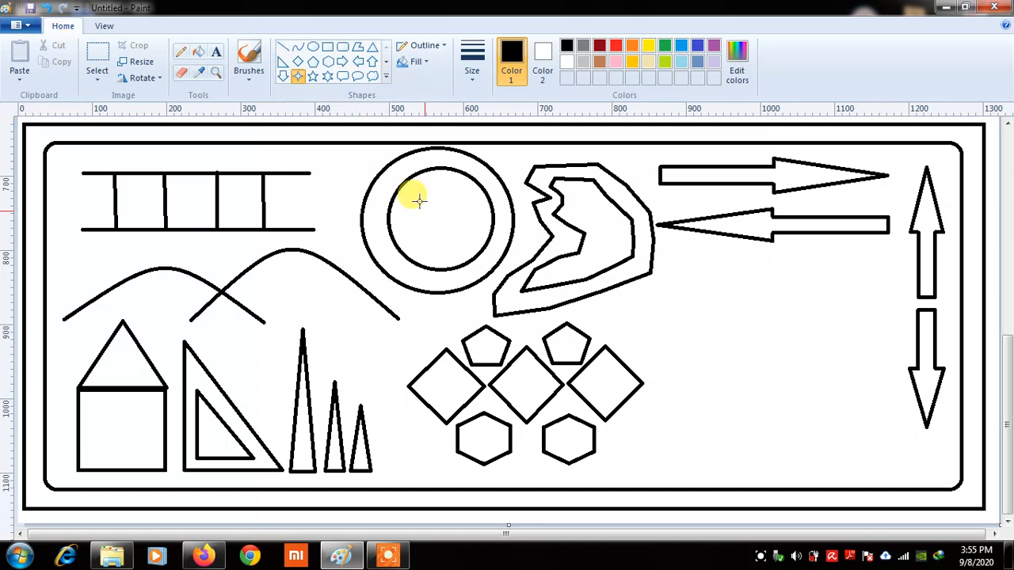
{"action": "mouse_move", "coordinate": [419, 201]}
{"action": "left_mouse_down"}
{"action": "mouse_move", "coordinate": [471, 245]}
{"action": "mouse_move", "coordinate": [438, 219]}
{"action": "left_mouse_up"}
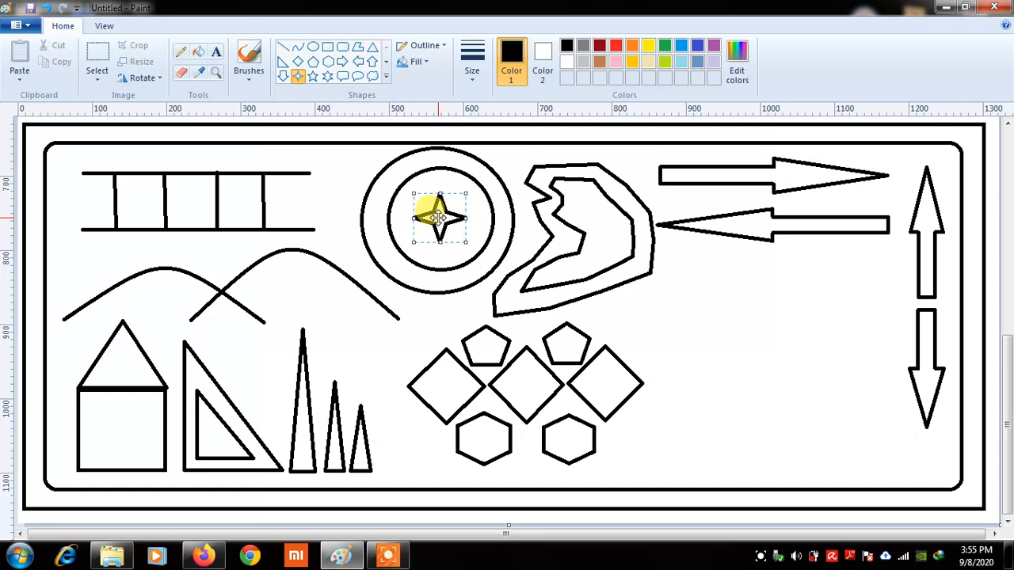
{"action": "left_click", "coordinate": [300, 75]}
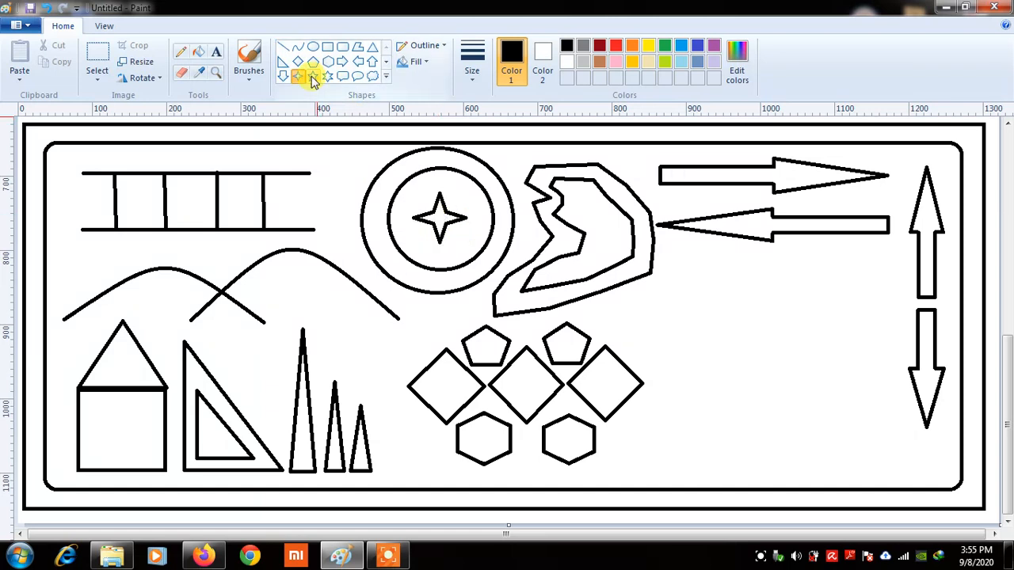
Draw two five-point stars below the horizontal arrows
{"action": "left_click", "coordinate": [312, 75]}
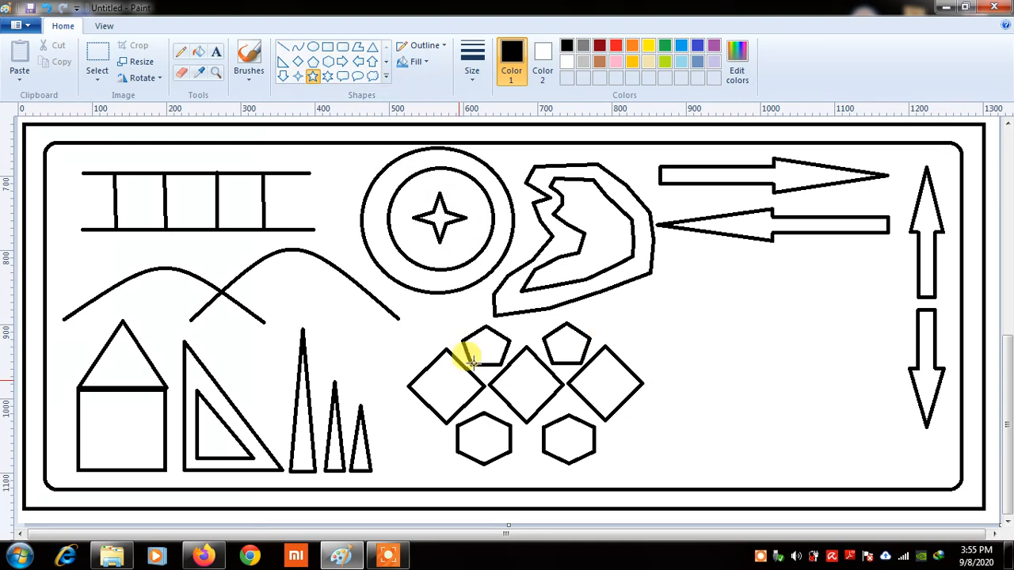
{"action": "mouse_move", "coordinate": [479, 345]}
{"action": "left_mouse_down"}
{"action": "mouse_move", "coordinate": [519, 373]}
{"action": "mouse_move", "coordinate": [486, 351]}
{"action": "mouse_move", "coordinate": [712, 283]}
{"action": "mouse_move", "coordinate": [724, 296]}
{"action": "left_mouse_up"}
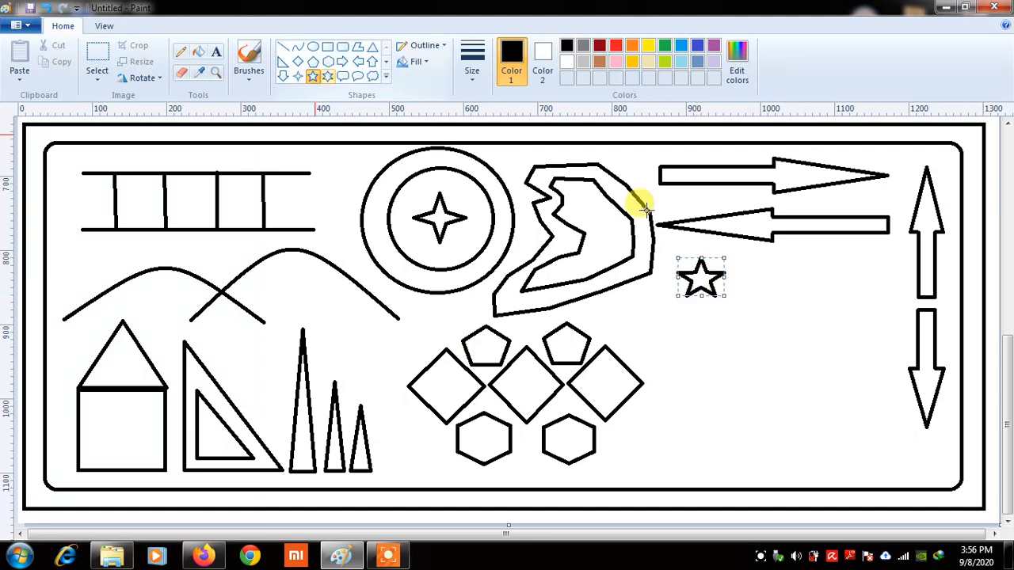
{"action": "left_click", "coordinate": [793, 292]}
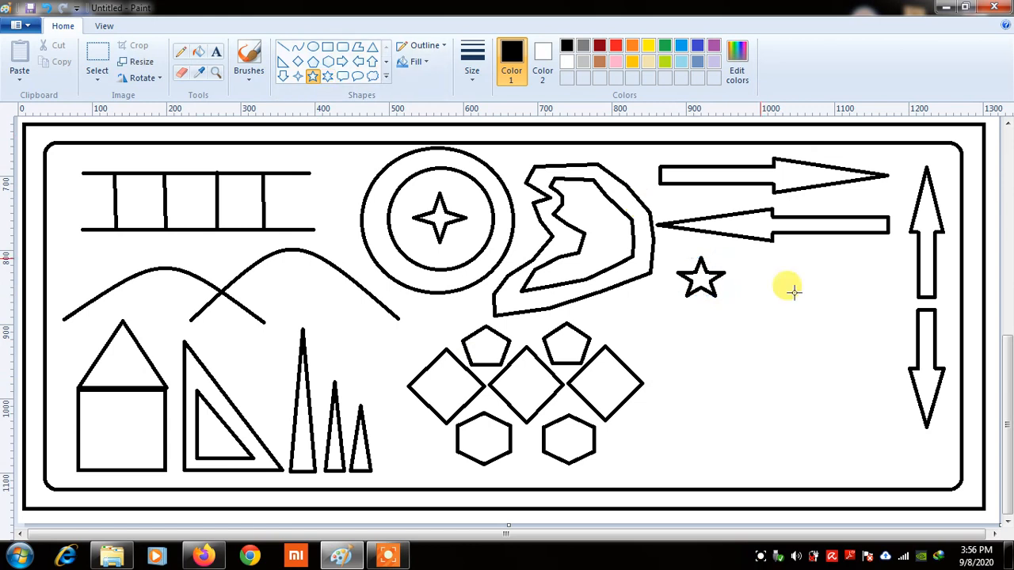
{"action": "mouse_move", "coordinate": [760, 259]}
{"action": "left_mouse_down"}
{"action": "mouse_move", "coordinate": [805, 299]}
{"action": "mouse_move", "coordinate": [764, 279]}
{"action": "left_mouse_up"}
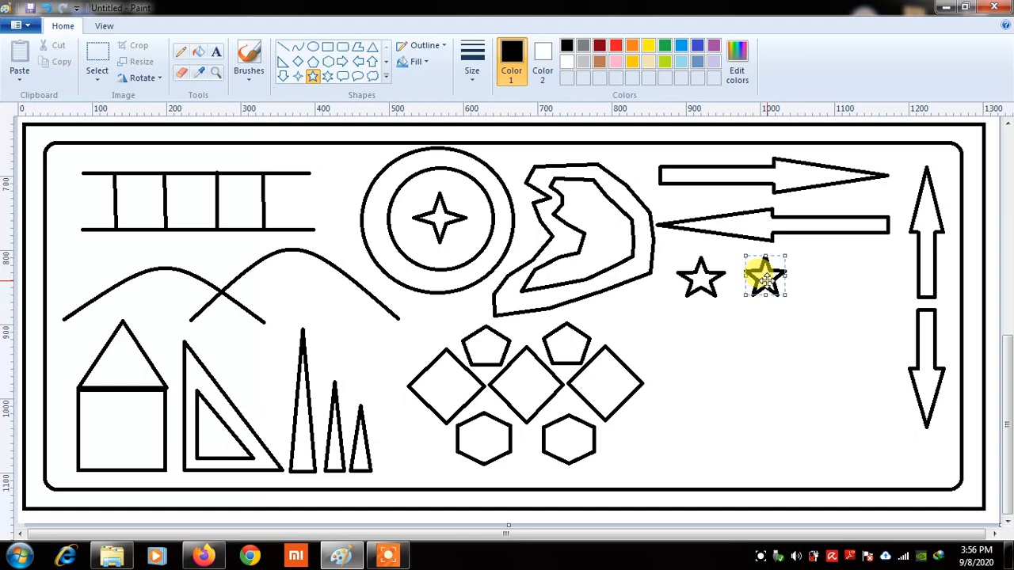
Draw a six-point star inside each of the left, middle and right diamonds
{"action": "left_click", "coordinate": [327, 77]}
{"action": "mouse_move", "coordinate": [431, 375]}
{"action": "left_mouse_down"}
{"action": "mouse_move", "coordinate": [464, 404]}
{"action": "mouse_move", "coordinate": [448, 388]}
{"action": "left_mouse_up"}
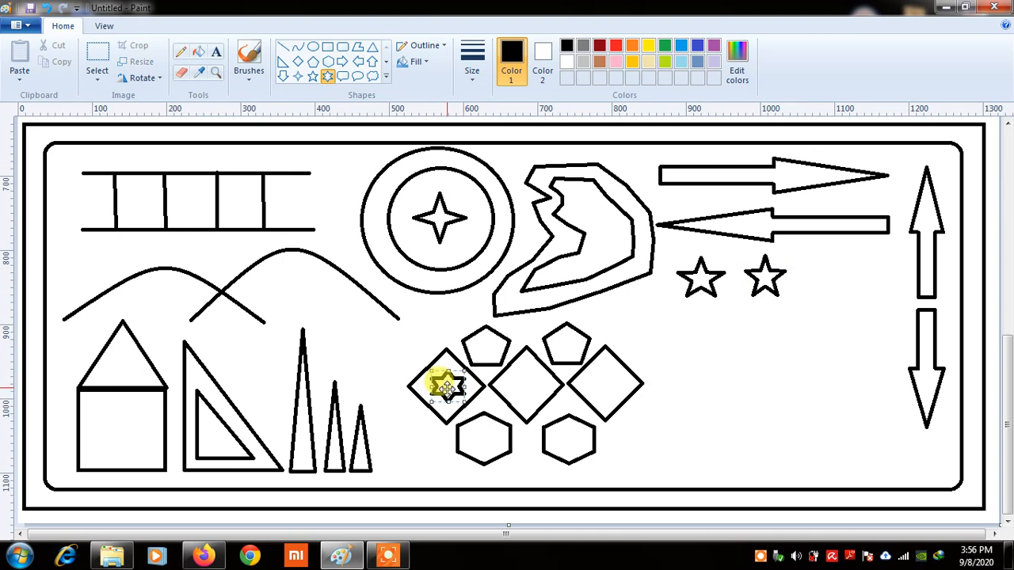
{"action": "left_click_drag", "start_coordinate": [514, 371], "coordinate": [543, 402]}
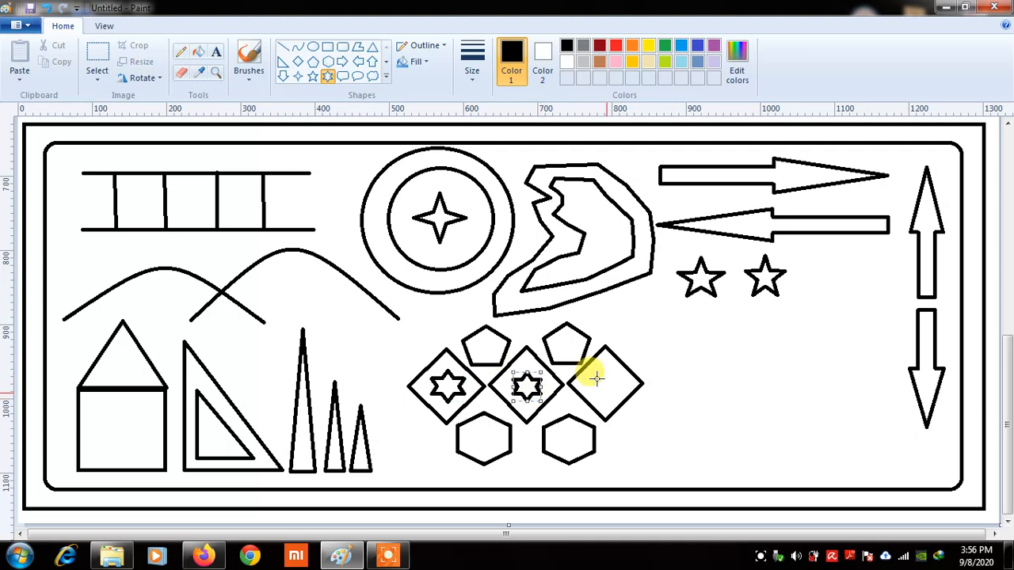
{"action": "mouse_move", "coordinate": [595, 378]}
{"action": "left_mouse_down"}
{"action": "mouse_move", "coordinate": [622, 398]}
{"action": "mouse_move", "coordinate": [606, 381]}
{"action": "left_mouse_up"}
{"action": "left_click", "coordinate": [724, 368]}
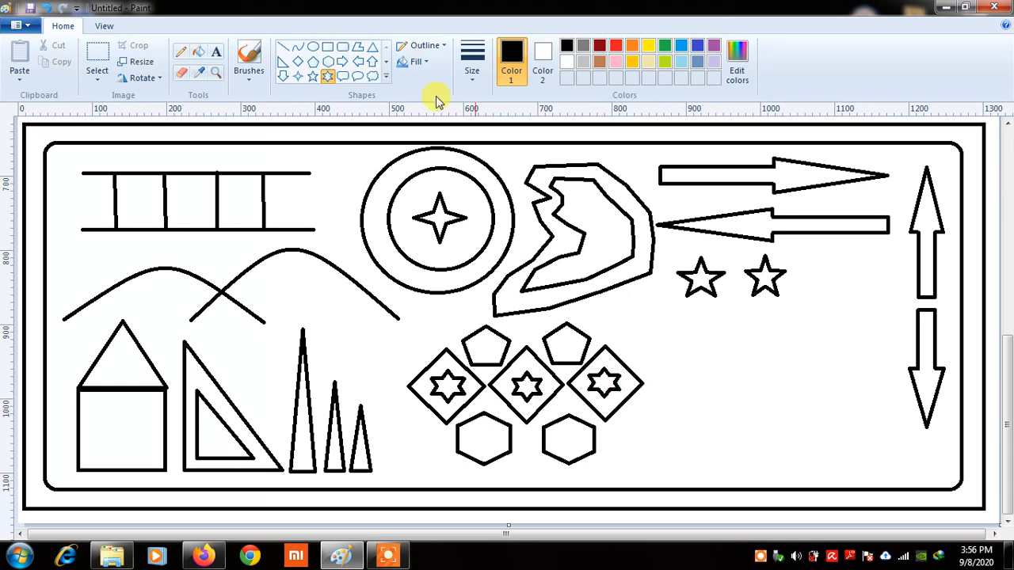
Draw a rounded rectangular callout below the stars
{"action": "left_click", "coordinate": [386, 77]}
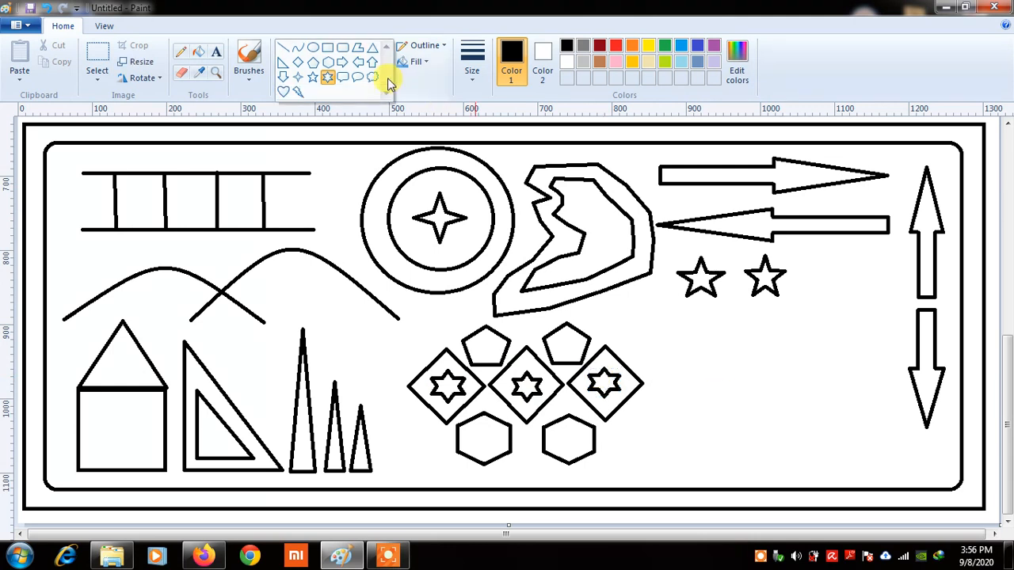
{"action": "left_click", "coordinate": [344, 79]}
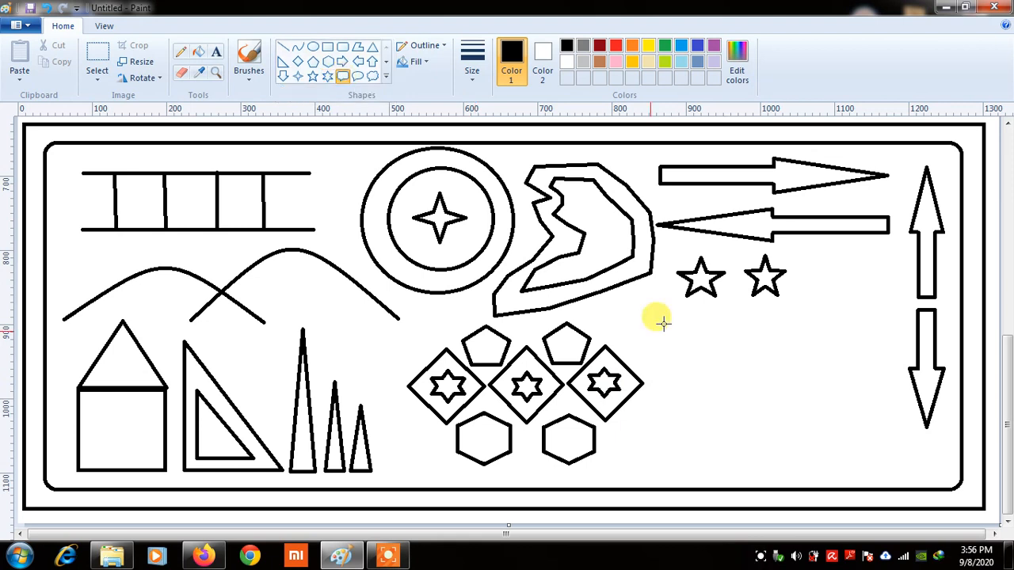
{"action": "left_click_drag", "start_coordinate": [651, 319], "coordinate": [794, 381]}
{"action": "left_click_drag", "start_coordinate": [794, 381], "coordinate": [749, 376]}
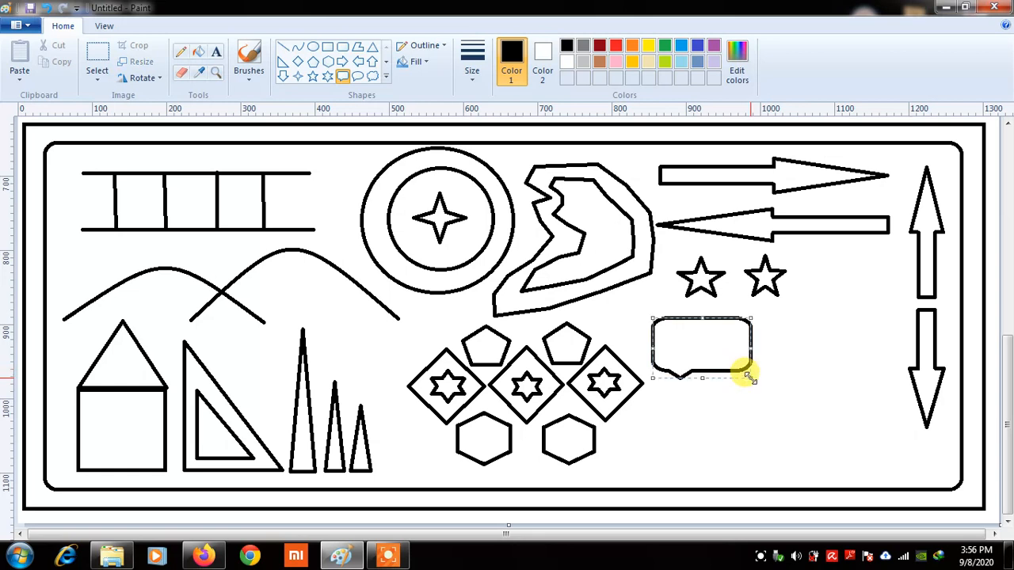
Add an oval callout beside it and a cloud callout below it
{"action": "left_click", "coordinate": [358, 77]}
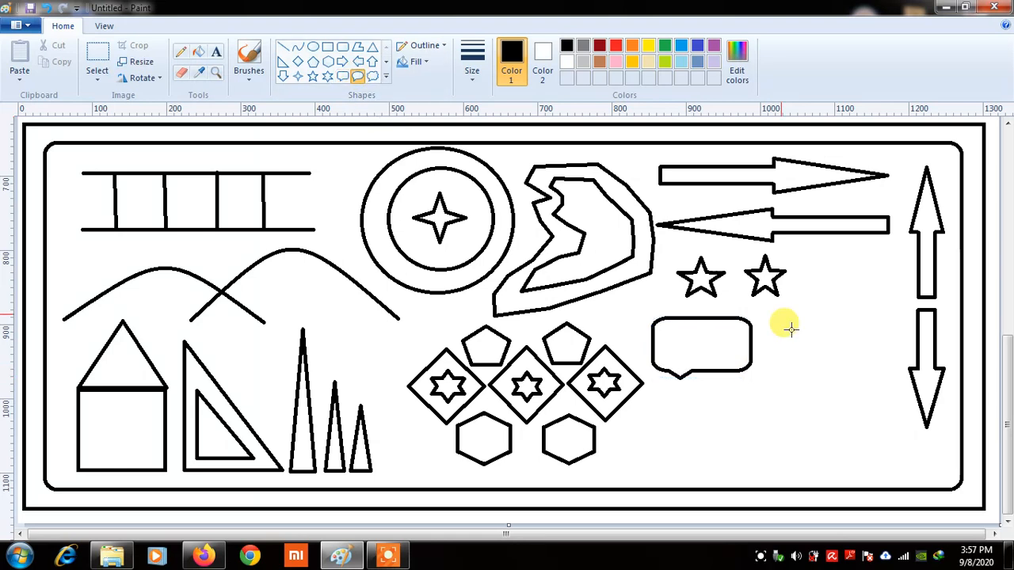
{"action": "mouse_move", "coordinate": [781, 316]}
{"action": "left_mouse_down"}
{"action": "mouse_move", "coordinate": [878, 386]}
{"action": "mouse_move", "coordinate": [888, 380]}
{"action": "left_mouse_up"}
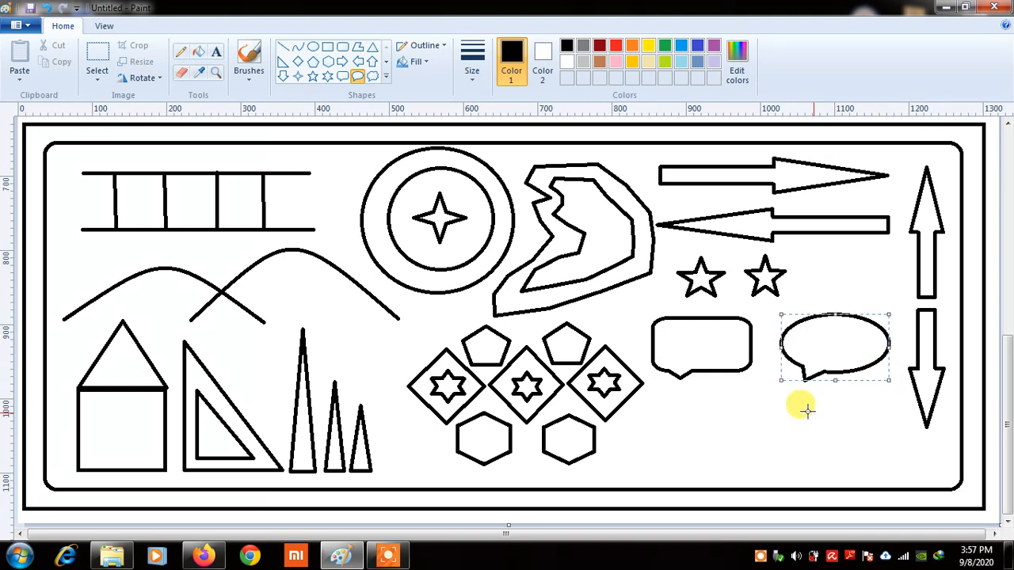
{"action": "left_click", "coordinate": [375, 79]}
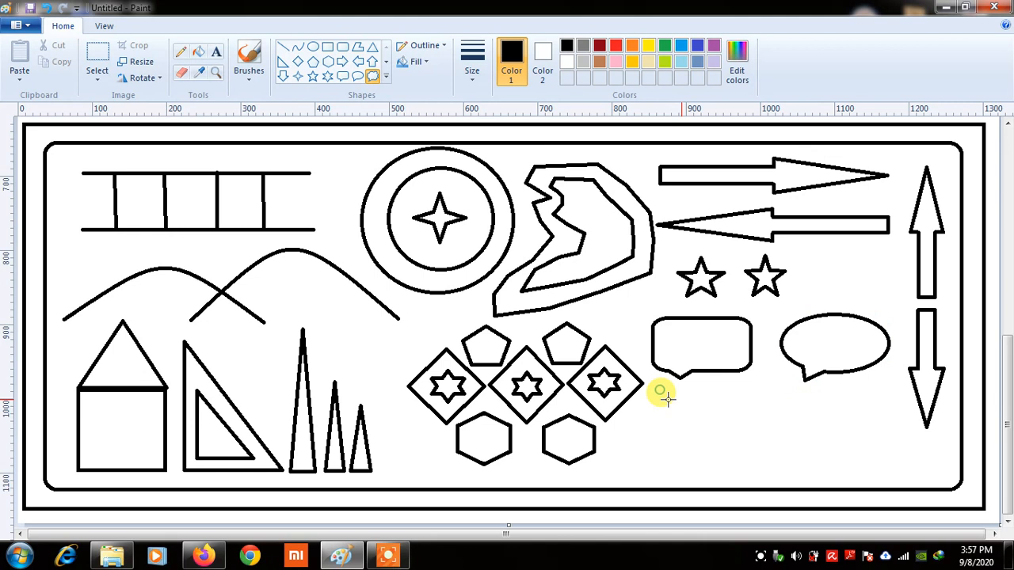
{"action": "left_click_drag", "start_coordinate": [660, 393], "coordinate": [746, 462]}
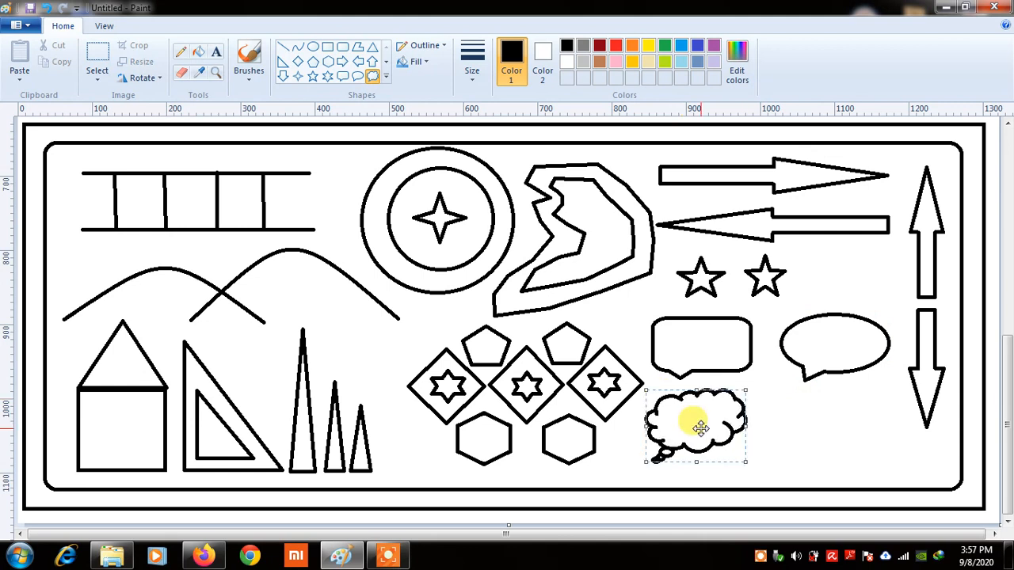
Draw a heart outline to the right of the cloud callout
{"action": "left_click", "coordinate": [387, 80]}
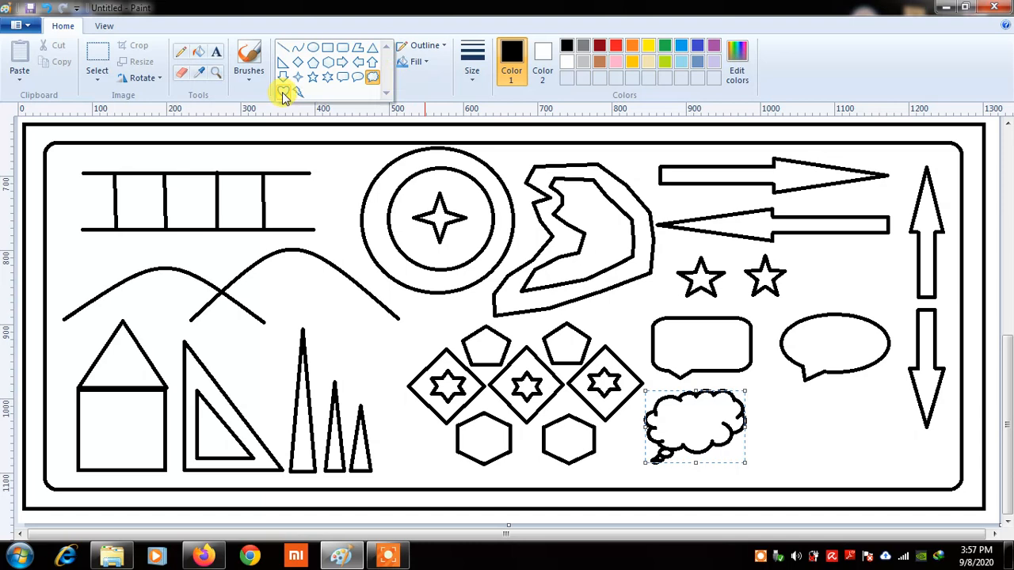
{"action": "left_click", "coordinate": [284, 93]}
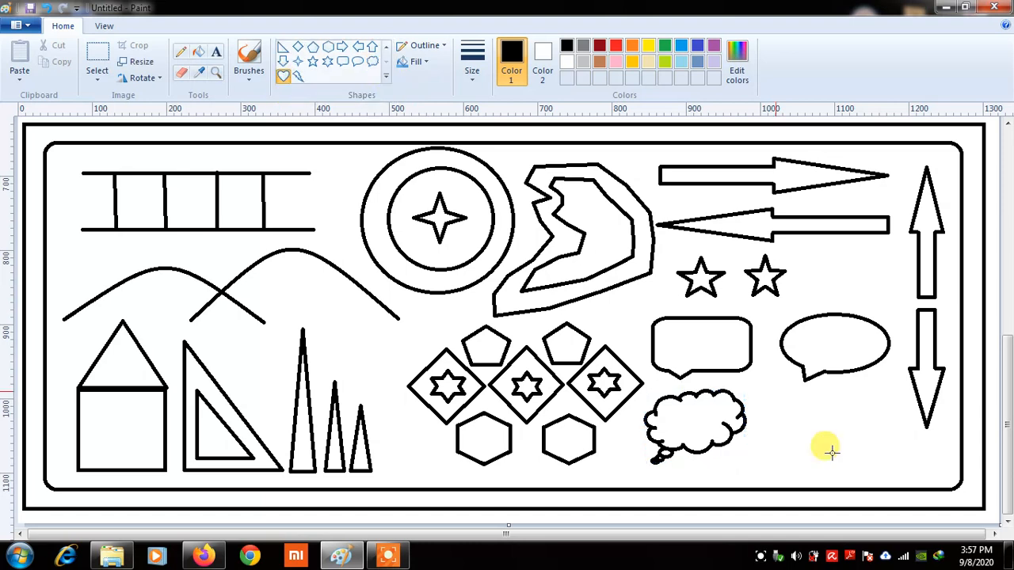
{"action": "left_click_drag", "start_coordinate": [846, 457], "coordinate": [776, 391]}
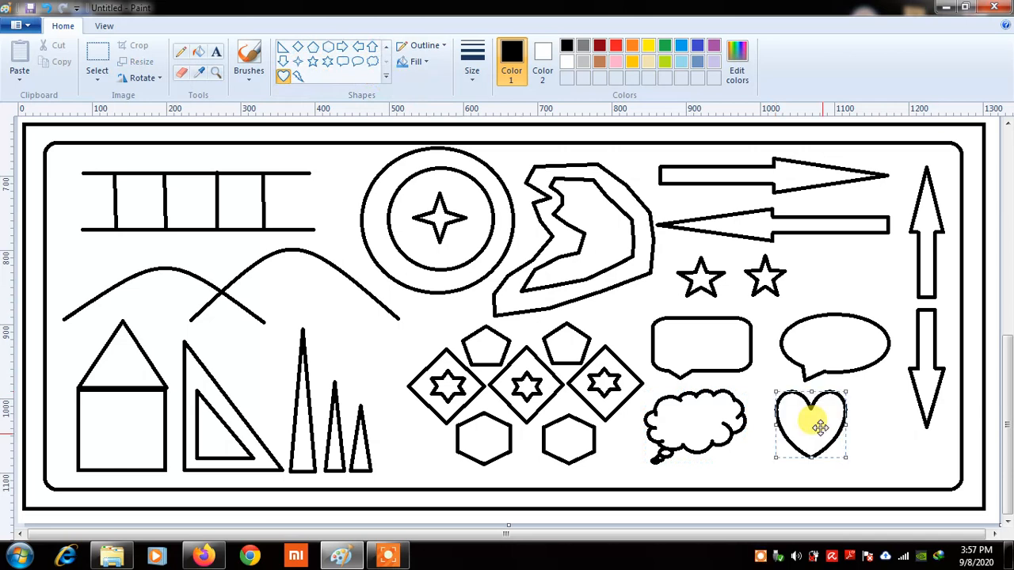
{"action": "left_click_drag", "start_coordinate": [820, 428], "coordinate": [805, 428]}
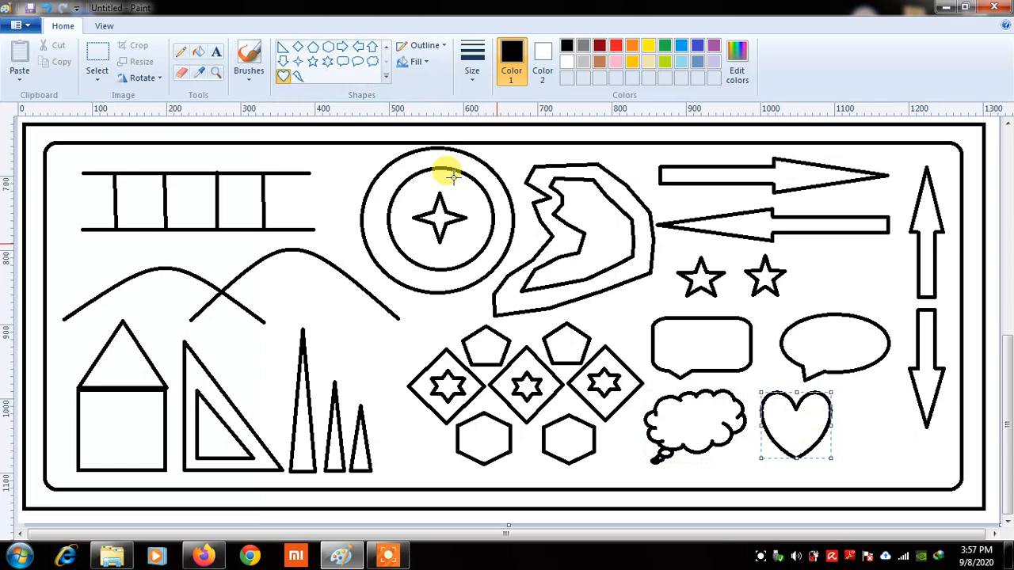
Draw a lightning bolt beside the heart in the lower-right corner
{"action": "left_click", "coordinate": [294, 78]}
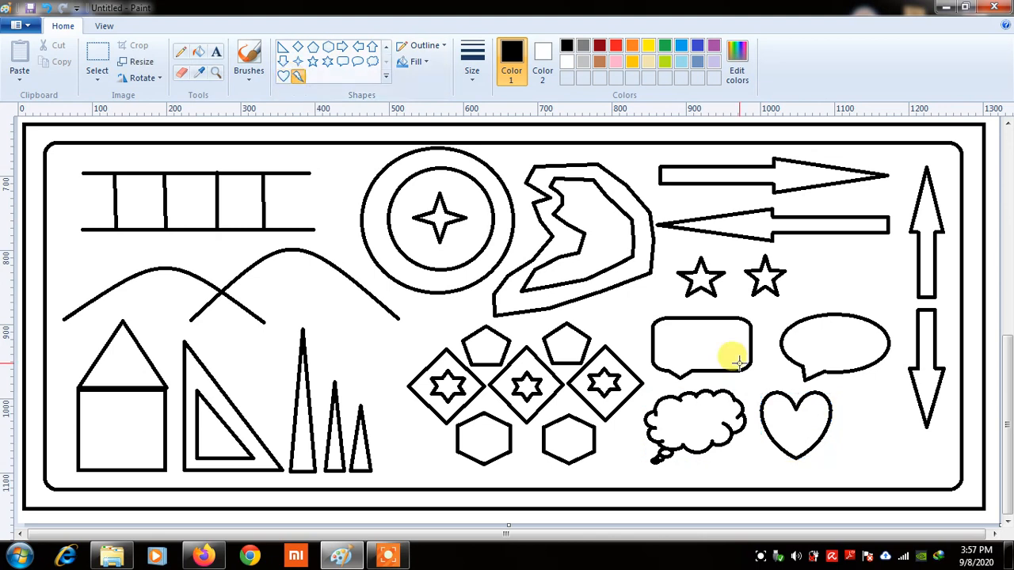
{"action": "left_click_drag", "start_coordinate": [853, 393], "coordinate": [876, 428]}
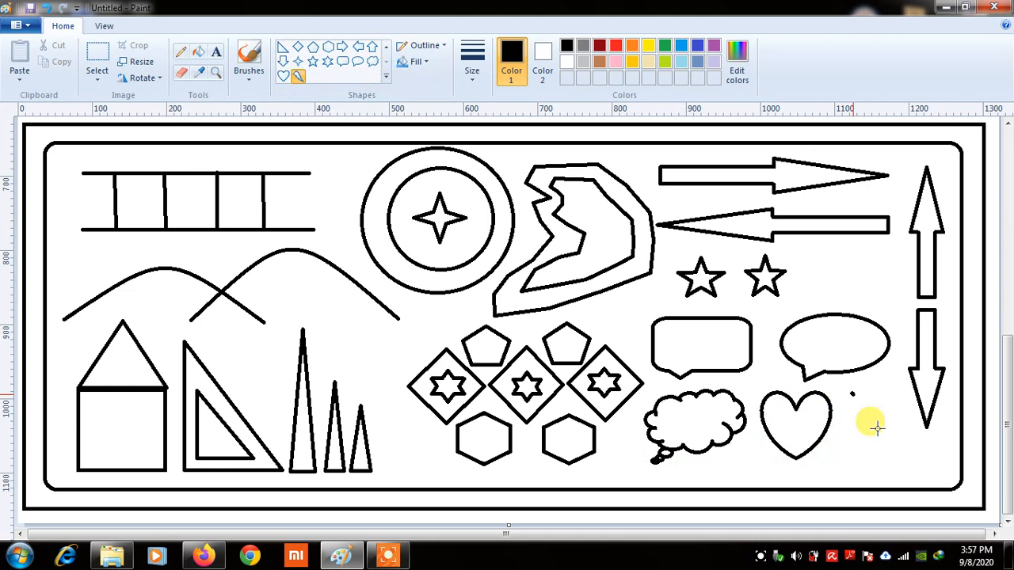
{"action": "left_click_drag", "start_coordinate": [877, 429], "coordinate": [931, 478]}
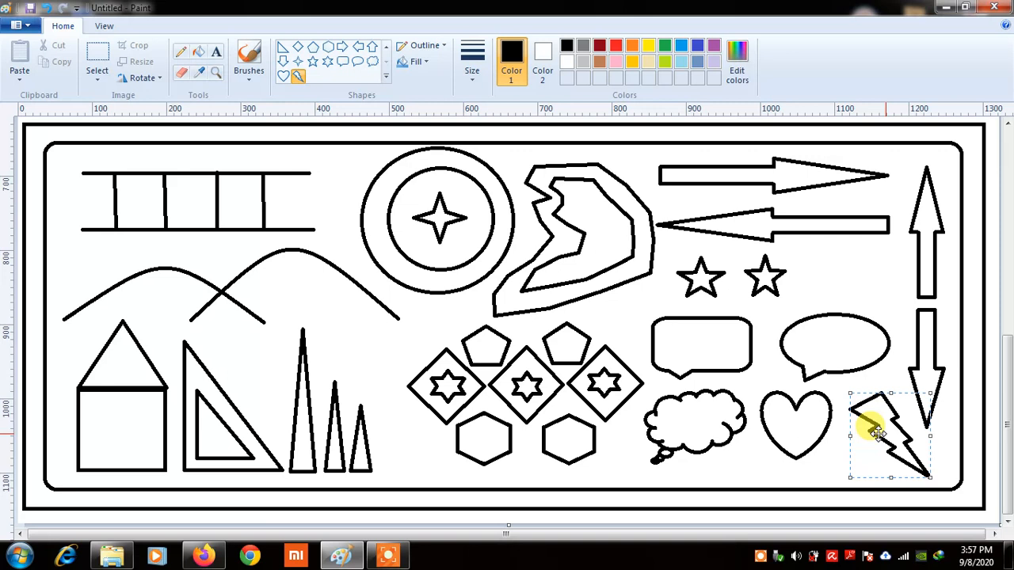
{"action": "left_click_drag", "start_coordinate": [885, 434], "coordinate": [877, 434]}
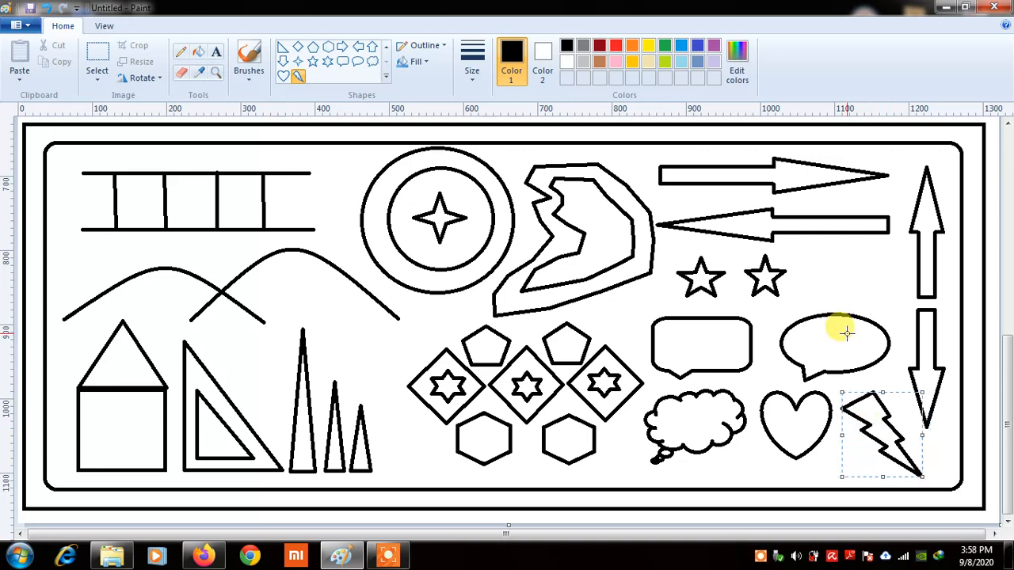
{"action": "left_click", "coordinate": [713, 394]}
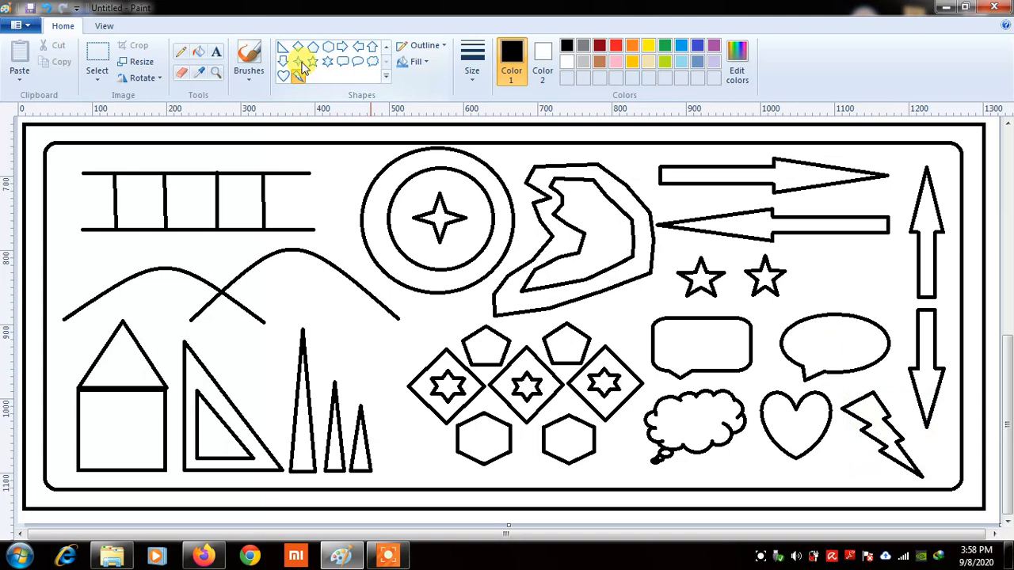
Add a third five-point star right of the other two and close the jagged polygon outline
{"action": "left_click", "coordinate": [313, 62]}
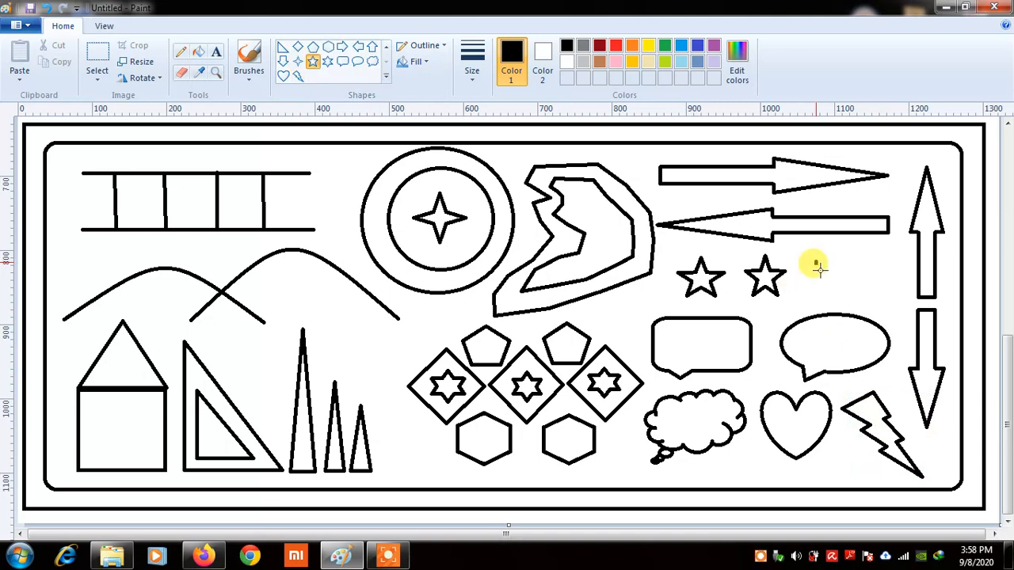
{"action": "mouse_move", "coordinate": [816, 263]}
{"action": "left_mouse_down"}
{"action": "mouse_move", "coordinate": [869, 303]}
{"action": "mouse_move", "coordinate": [842, 283]}
{"action": "mouse_move", "coordinate": [856, 276]}
{"action": "left_mouse_up"}
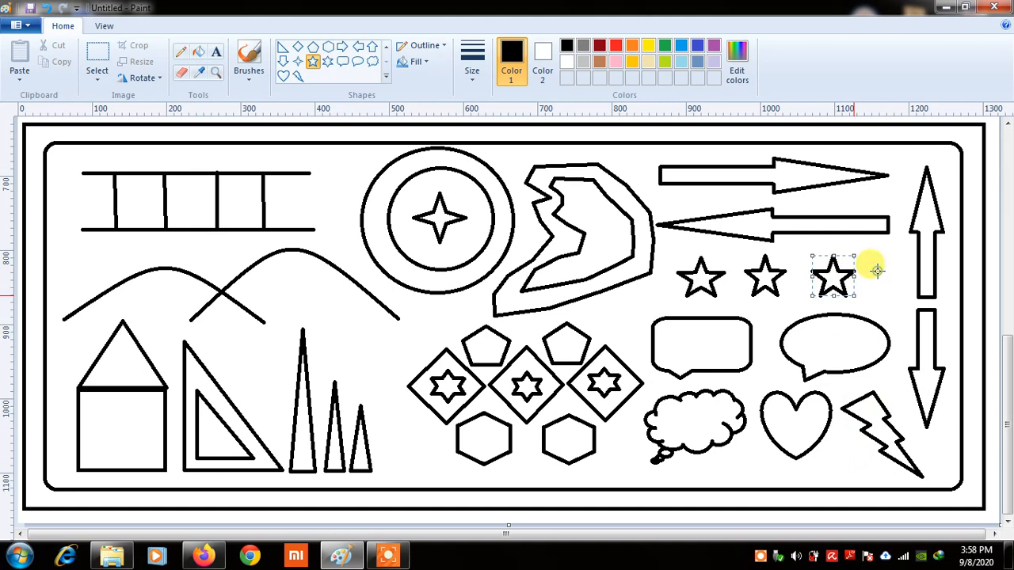
{"action": "left_click", "coordinate": [877, 271]}
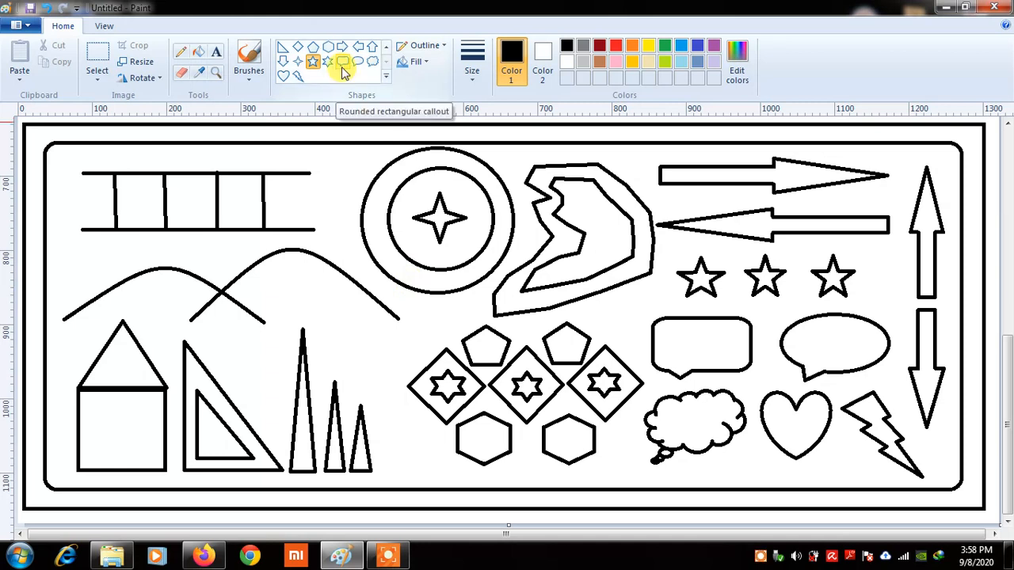
{"action": "left_click", "coordinate": [500, 311]}
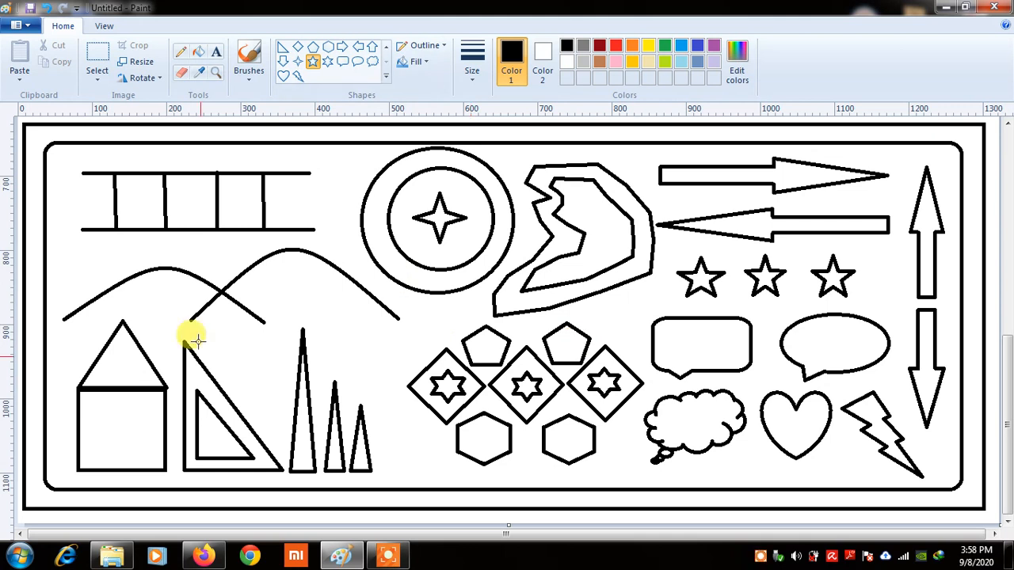
Erase the second curve's lower-left tip and the blob at the cloud callout's tail
{"action": "left_click", "coordinate": [180, 73]}
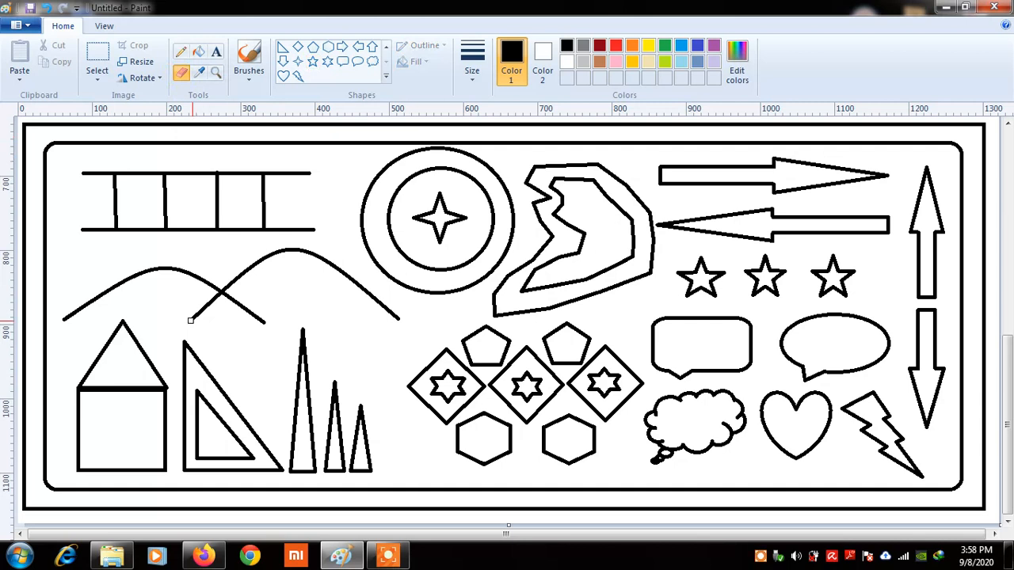
{"action": "left_click_drag", "start_coordinate": [190, 320], "coordinate": [215, 298]}
{"action": "left_click_drag", "start_coordinate": [632, 463], "coordinate": [669, 457]}
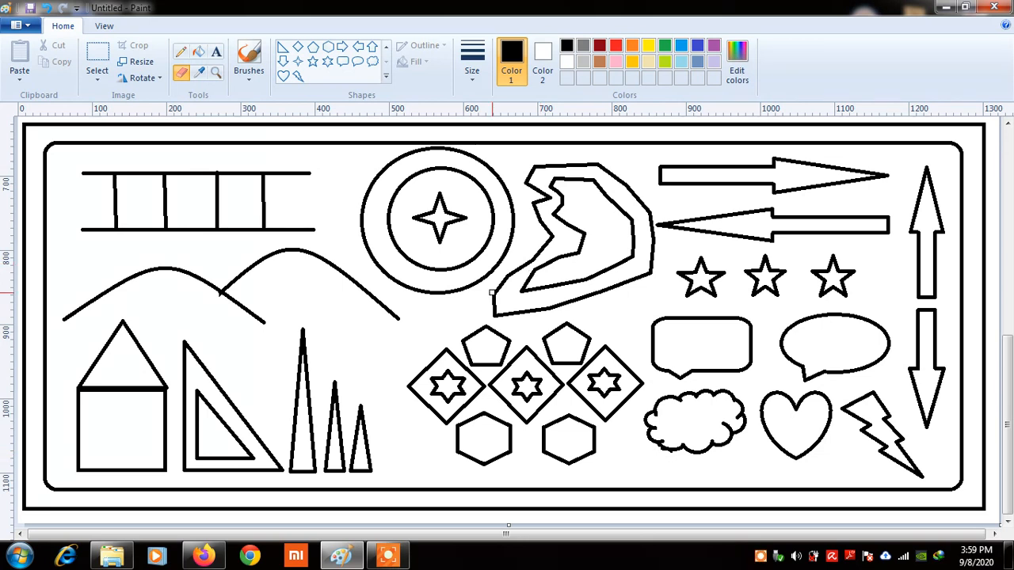
{"action": "left_click", "coordinate": [181, 77]}
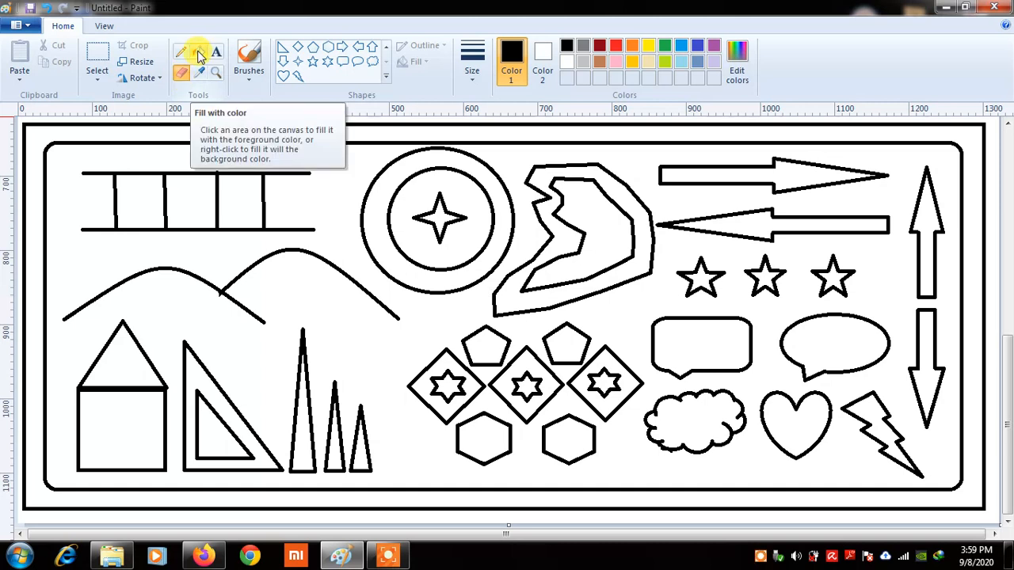
Fill the band between the two border rectangles red
{"action": "left_click", "coordinate": [199, 54]}
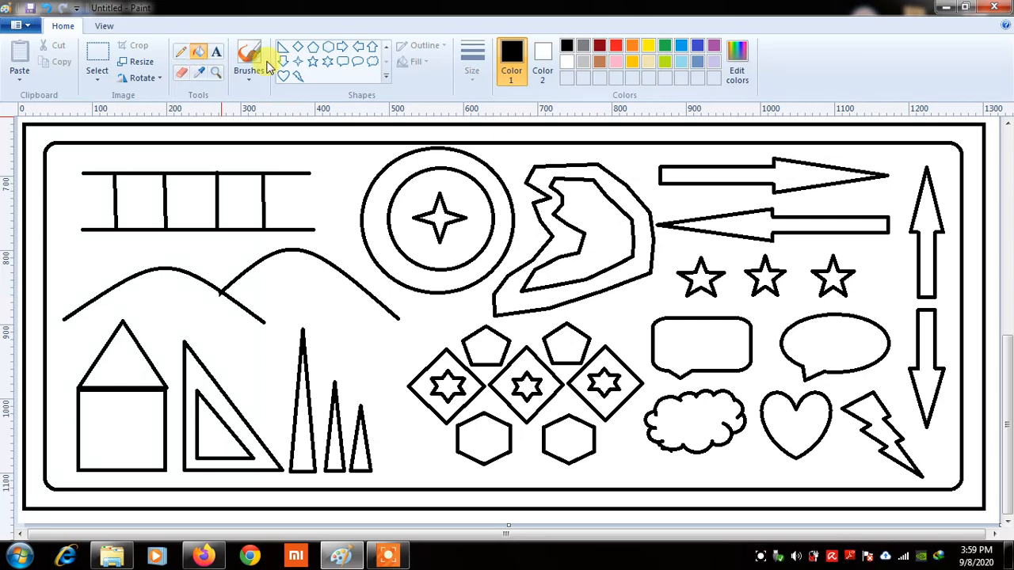
{"action": "left_click", "coordinate": [616, 46]}
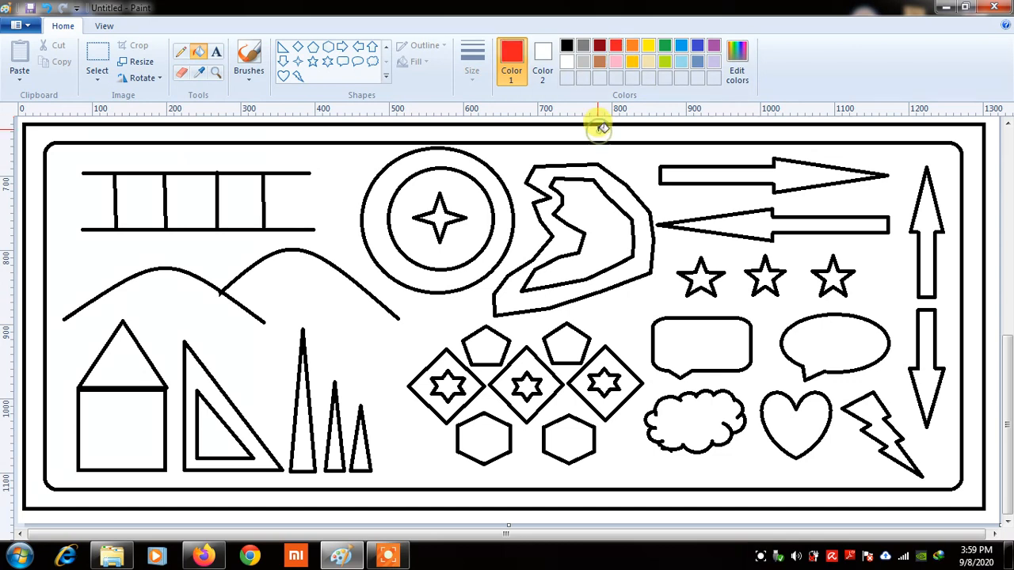
{"action": "left_click", "coordinate": [602, 129]}
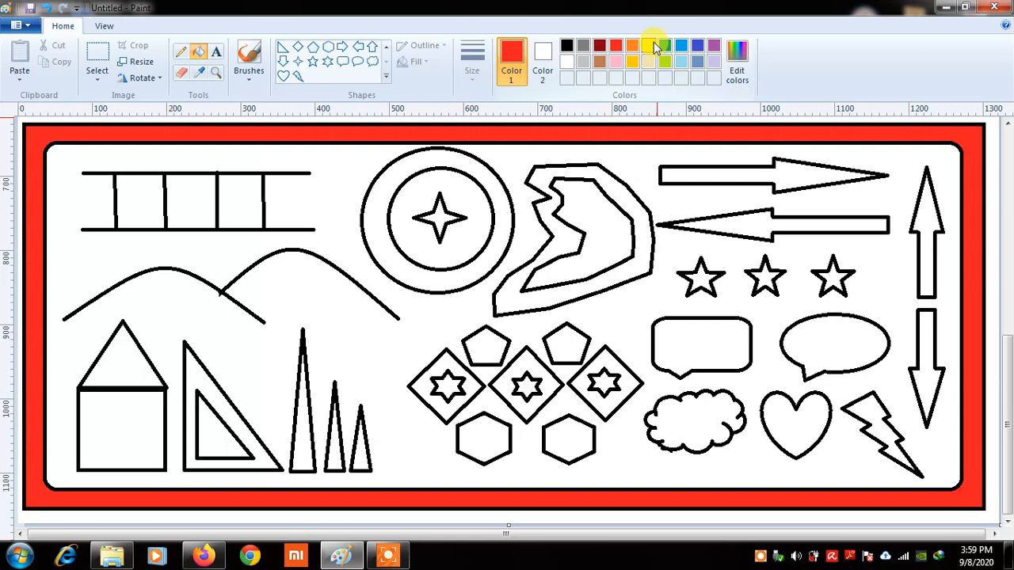
Fill the five-point stars yellow
{"action": "left_click", "coordinate": [649, 46]}
{"action": "left_click", "coordinate": [708, 281]}
{"action": "left_click", "coordinate": [763, 279]}
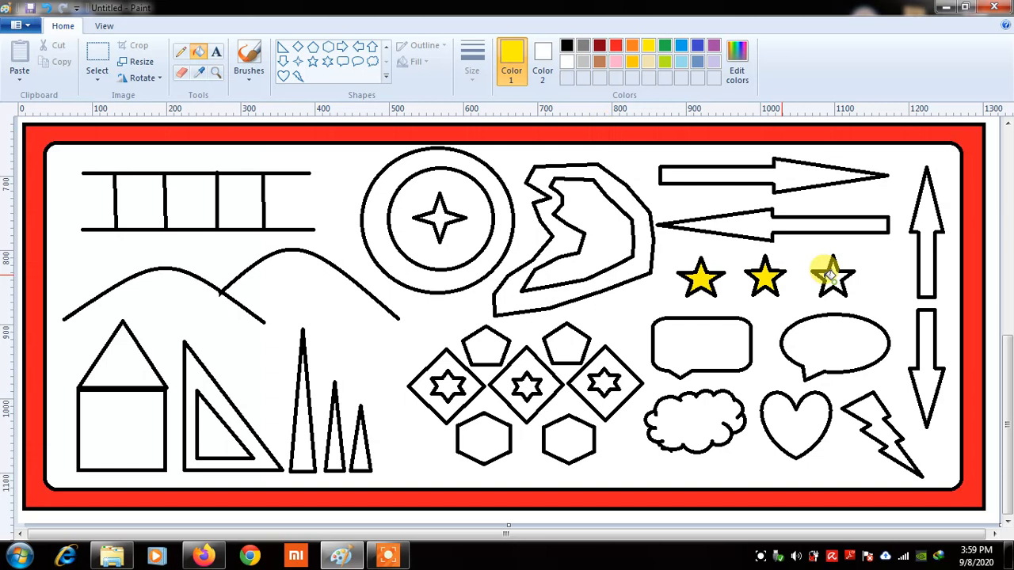
{"action": "left_click", "coordinate": [697, 45]}
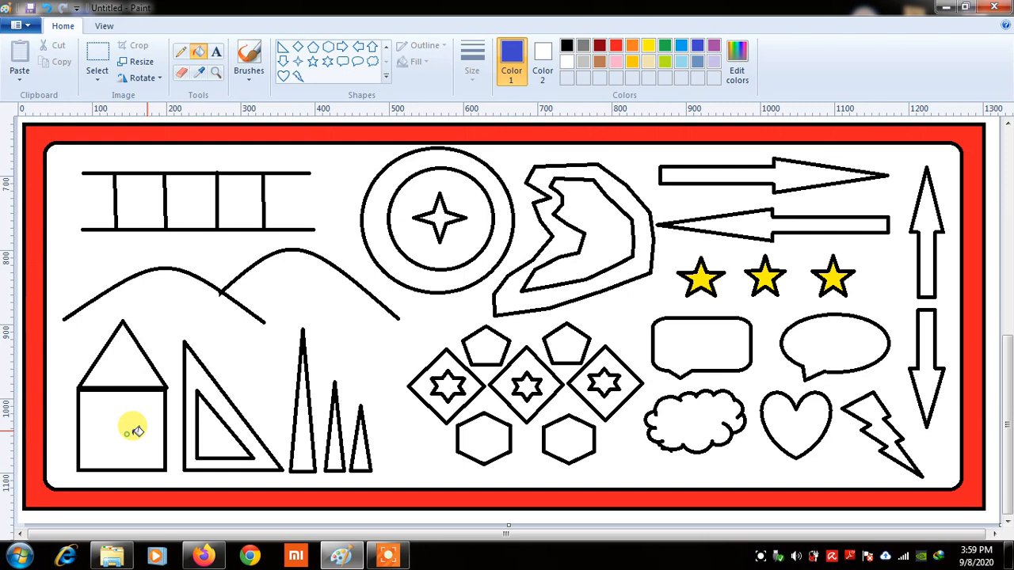
Fill the house body and roof blue and the three thin triangles green
{"action": "left_click", "coordinate": [135, 431]}
{"action": "left_click", "coordinate": [111, 360]}
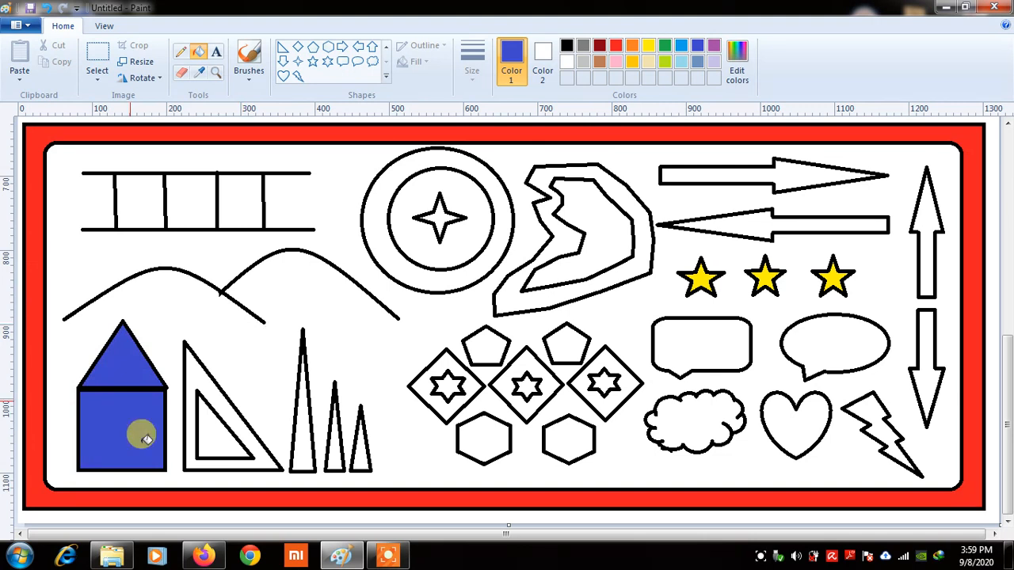
{"action": "left_click", "coordinate": [670, 46]}
{"action": "left_click", "coordinate": [301, 420]}
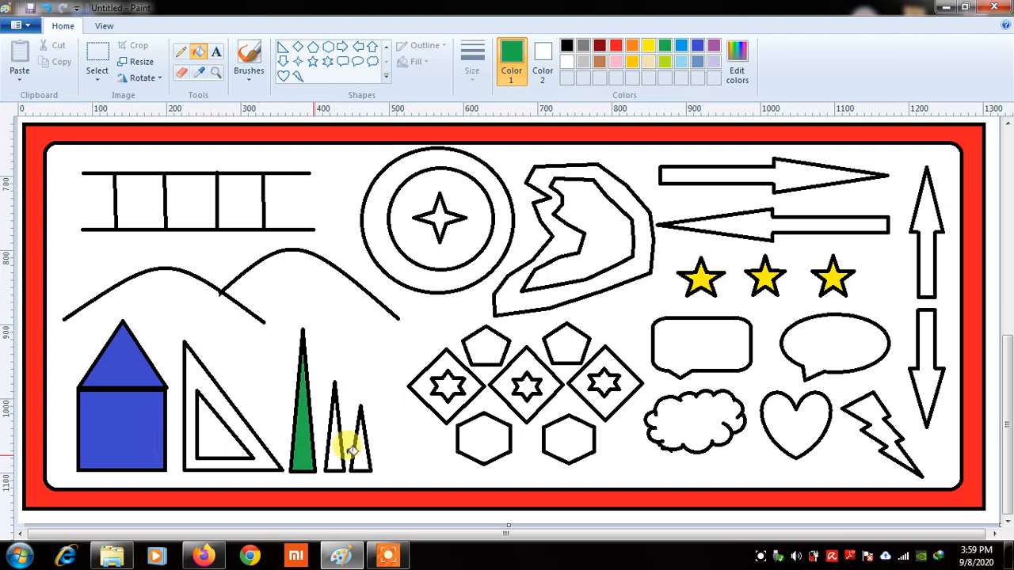
{"action": "left_click", "coordinate": [338, 450]}
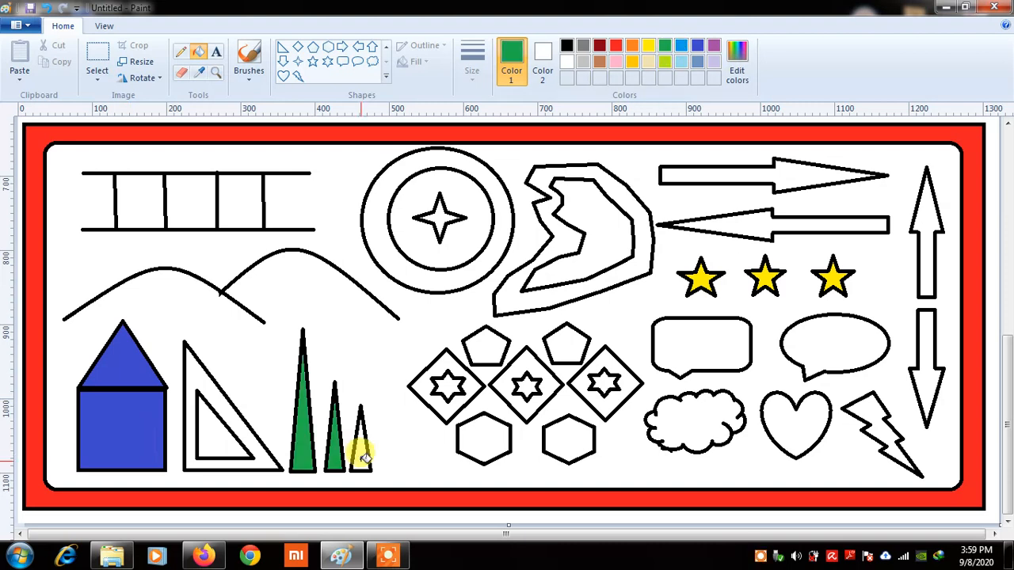
{"action": "left_click", "coordinate": [361, 457]}
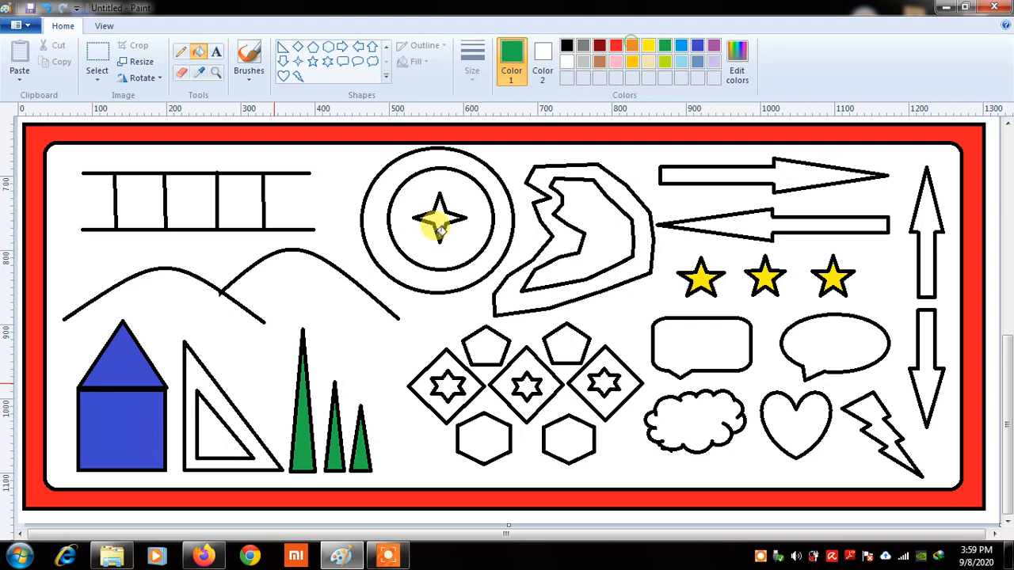
Fill the set-square frame orange and the ring around the four-point star purple
{"action": "left_click", "coordinate": [631, 46]}
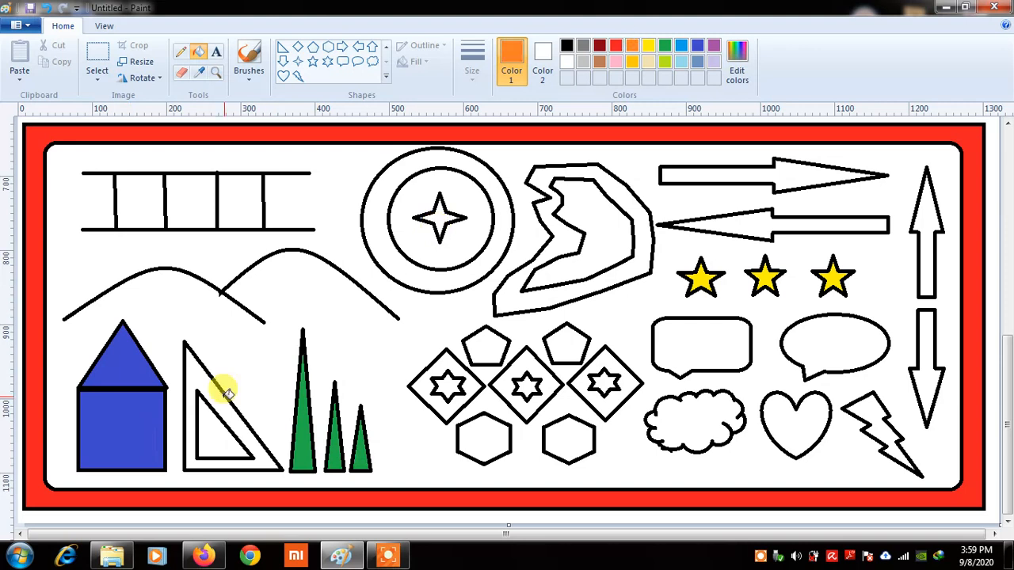
{"action": "left_click", "coordinate": [227, 396]}
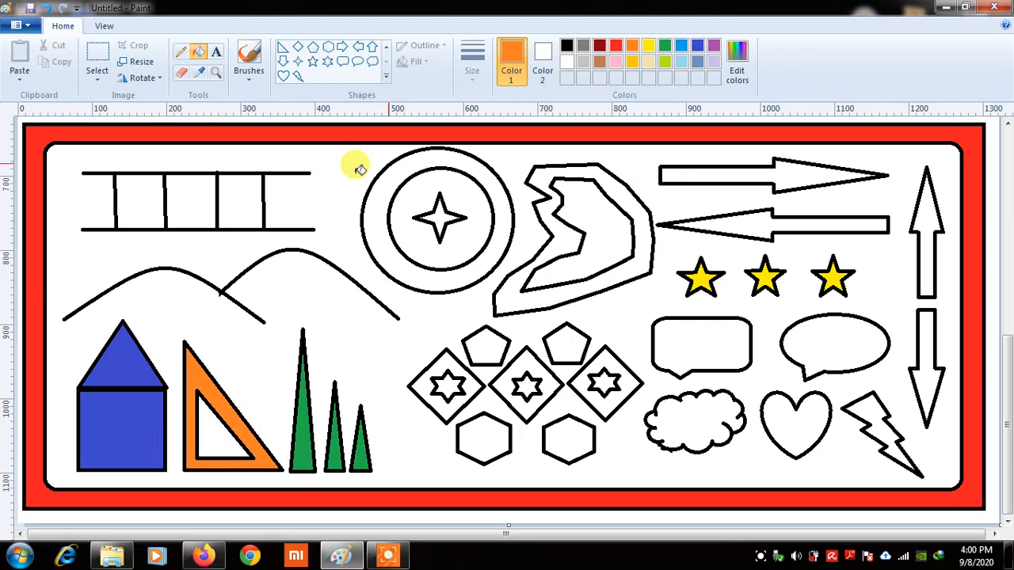
{"action": "left_click", "coordinate": [712, 46]}
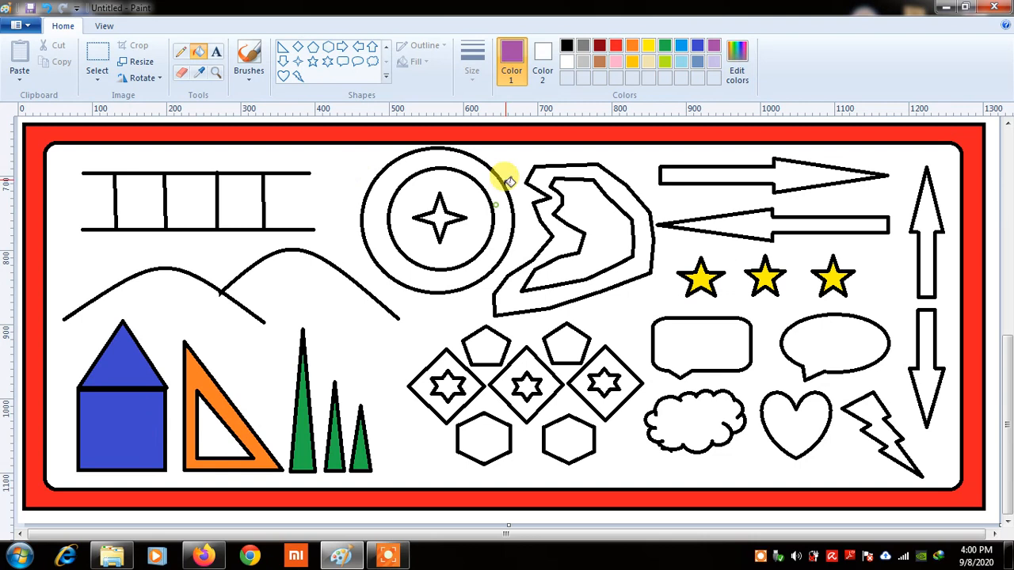
{"action": "left_click", "coordinate": [500, 204]}
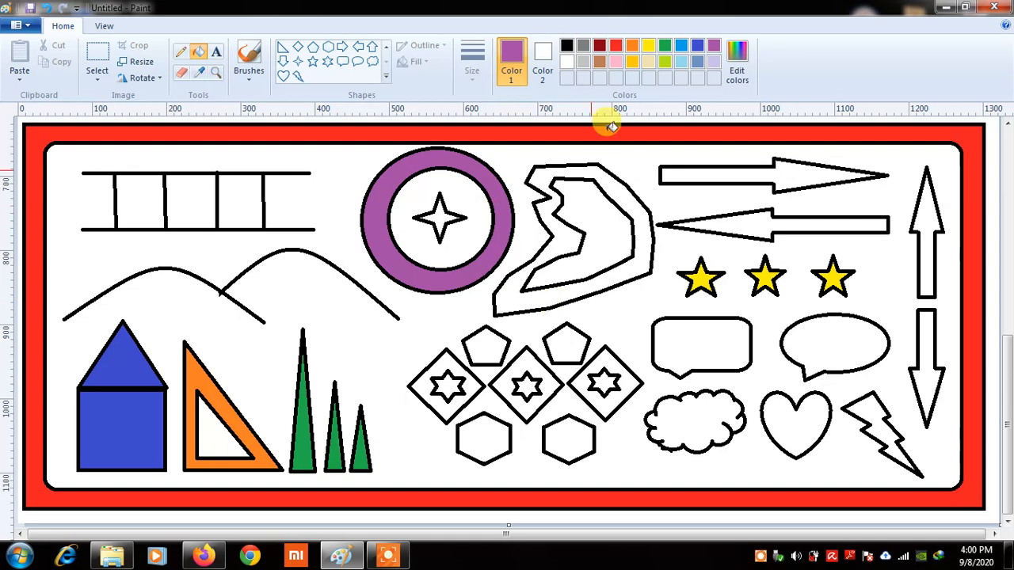
{"action": "left_click", "coordinate": [600, 62]}
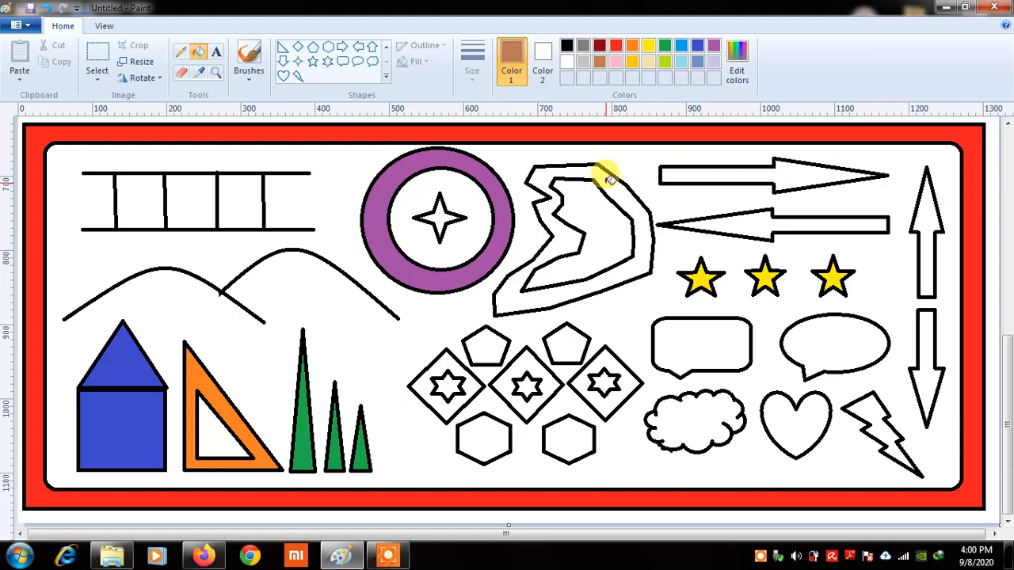